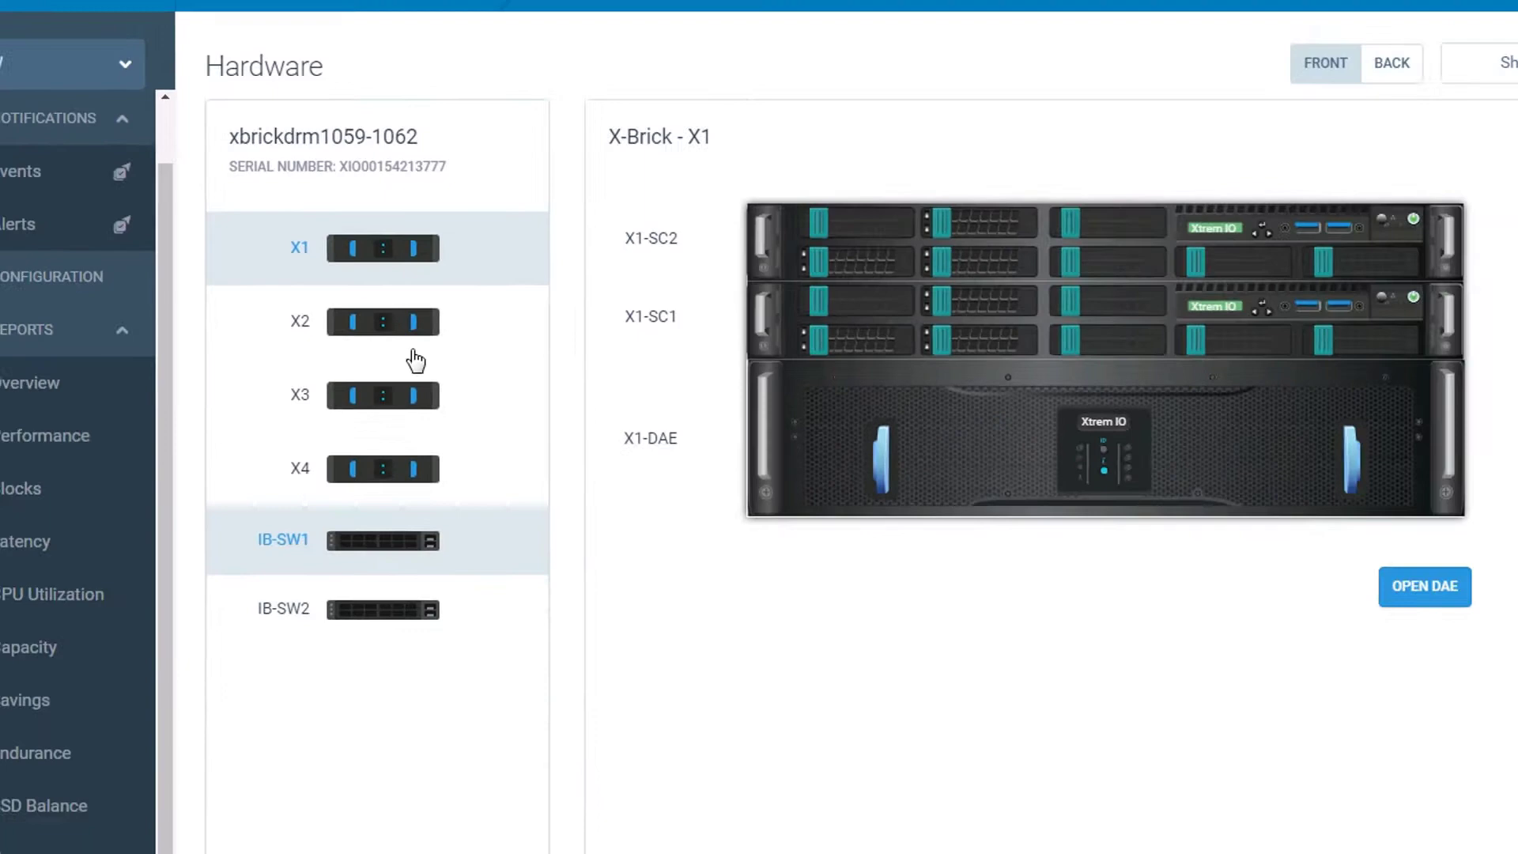
- Show storage controller X1-SC1's details and open the X1 drive enclosure to reveal its SSD slots
click(1039, 307)
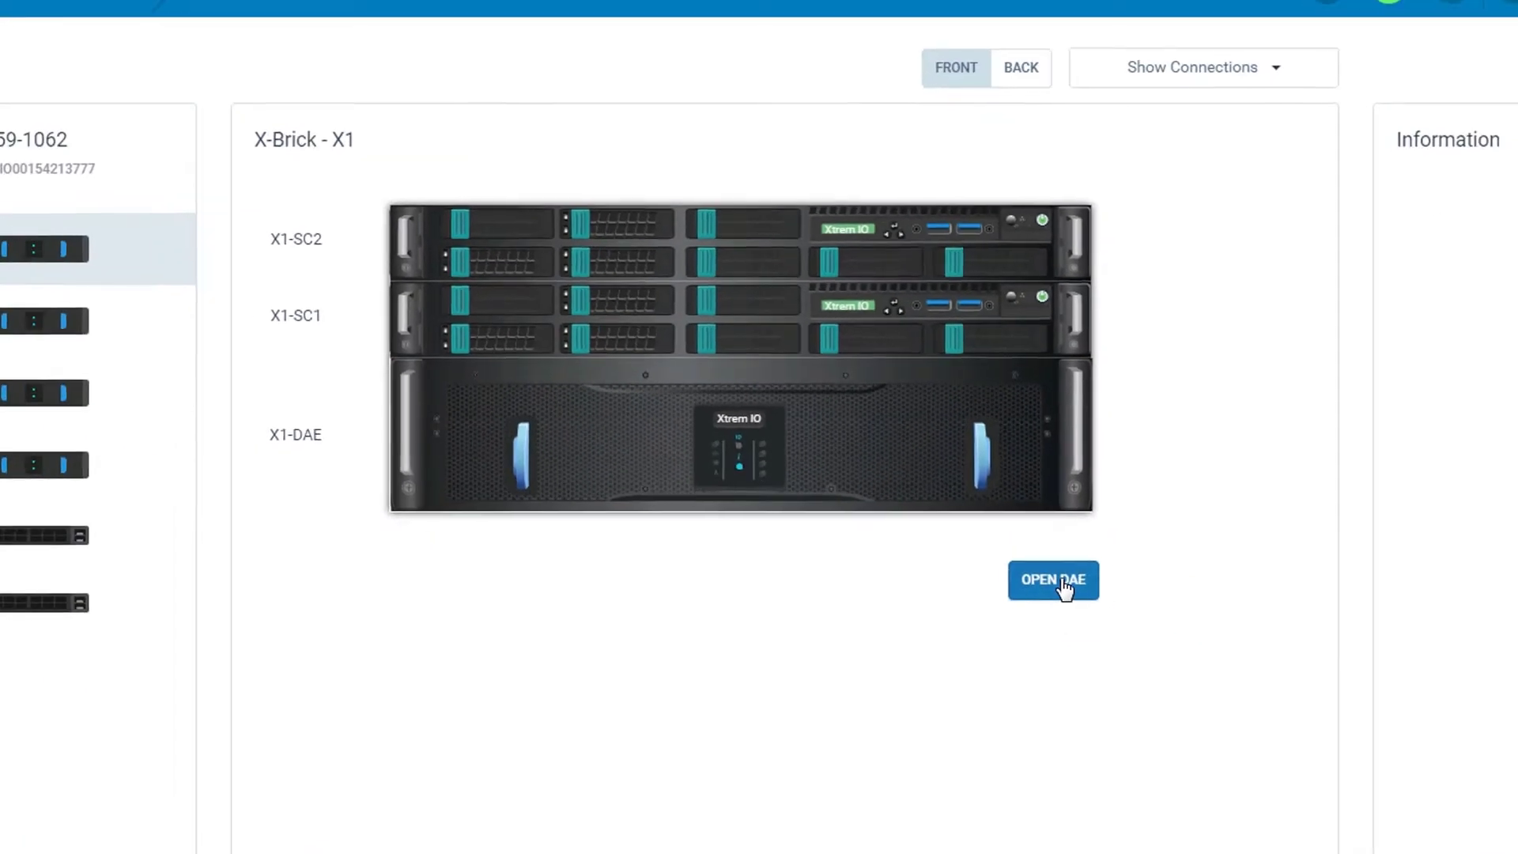
click(1062, 587)
- Select a drive slot in the X1 enclosure to display that drive's Information panel
click(909, 328)
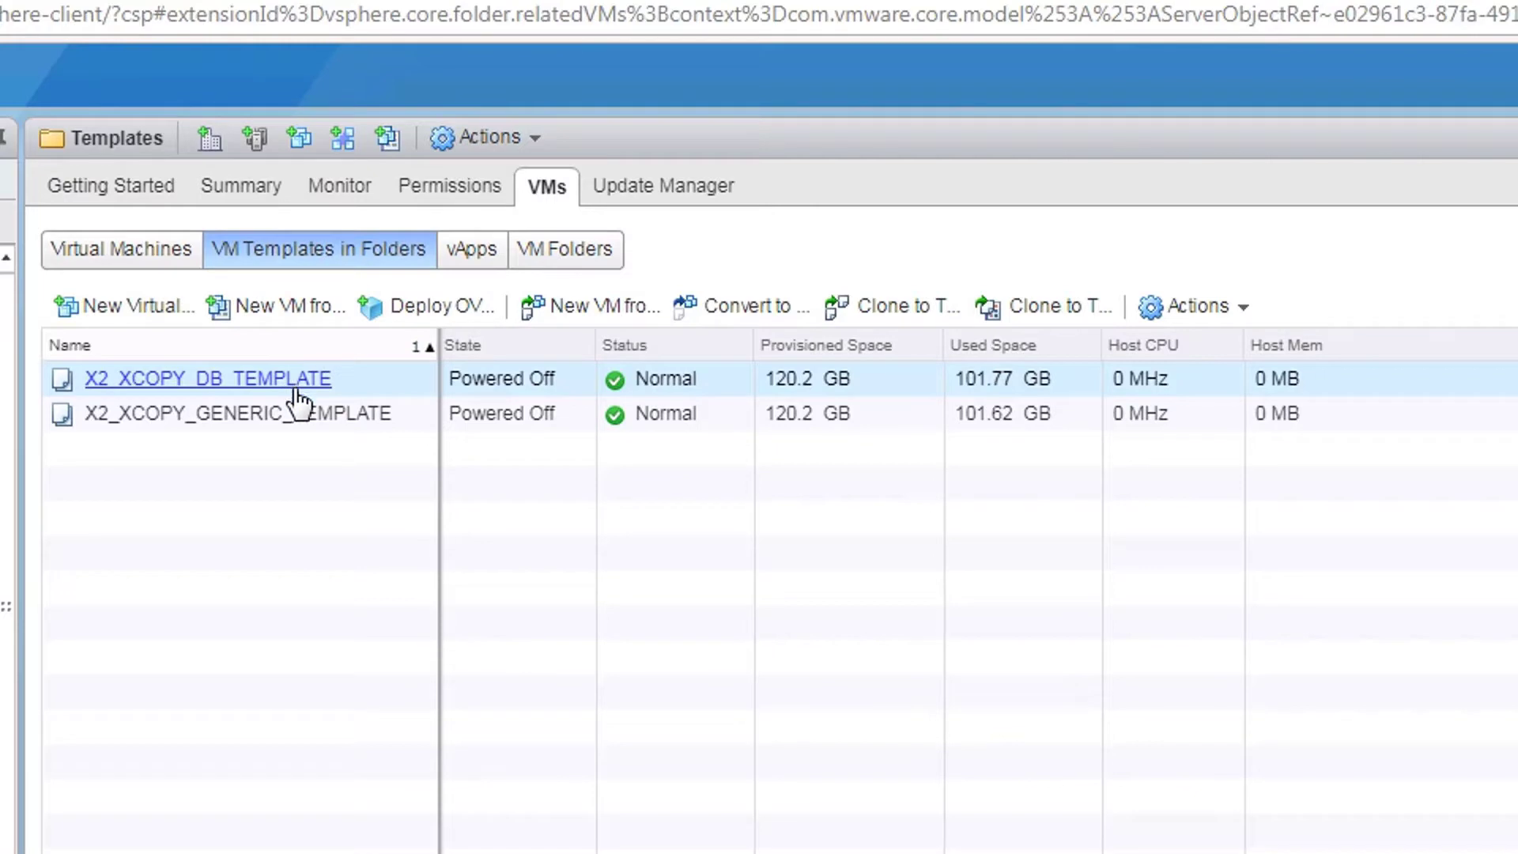
click(294, 391)
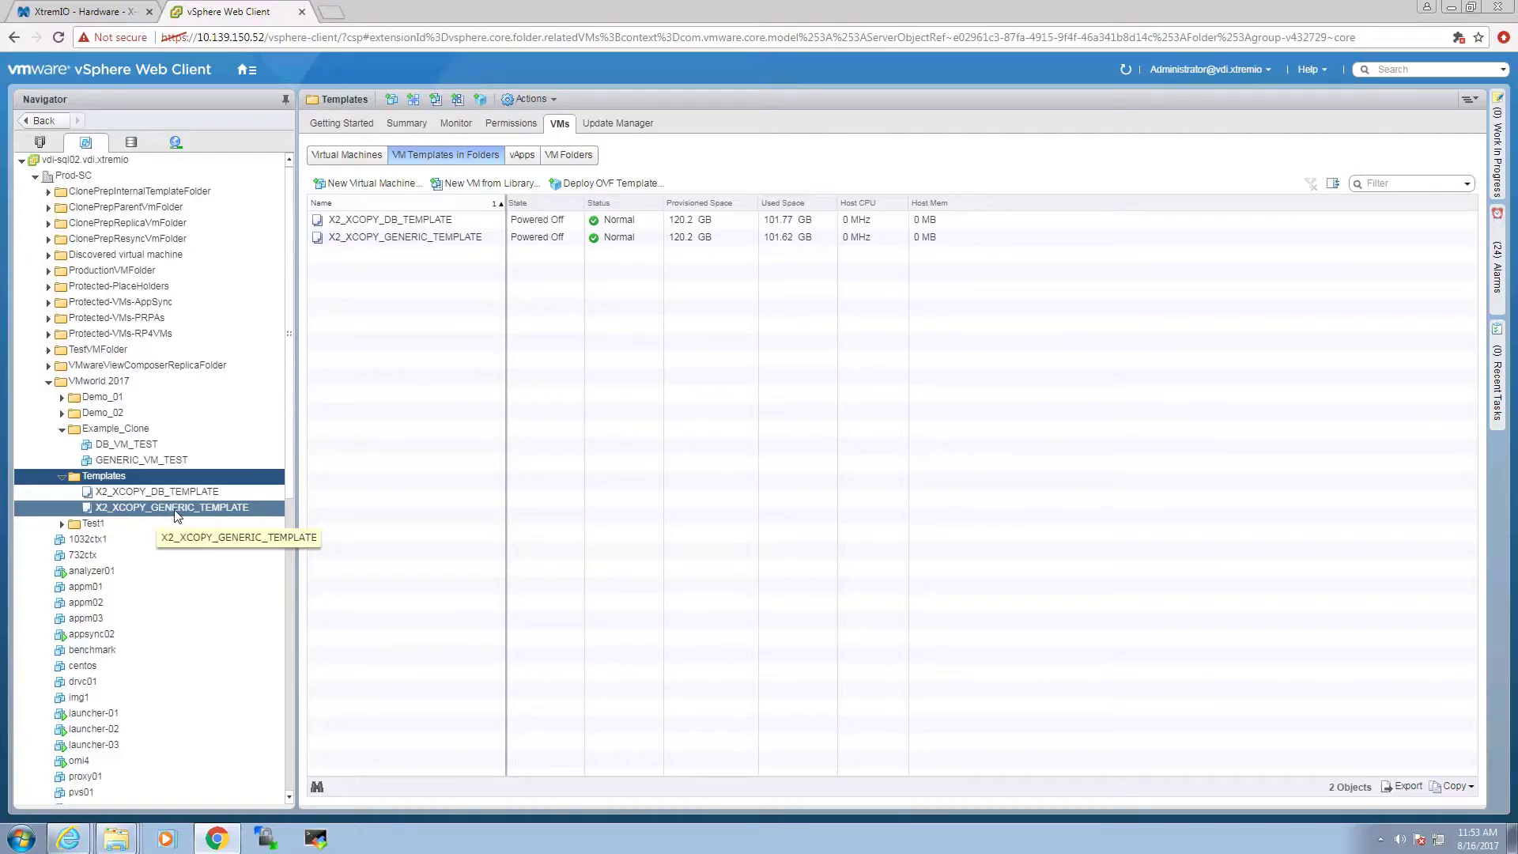
- Launch an EMC Clone of X2_XCOPY_GENERIC_TEMPLATE via All EMC VSI Plugin Actions, dismissing the broker notice
click(176, 513)
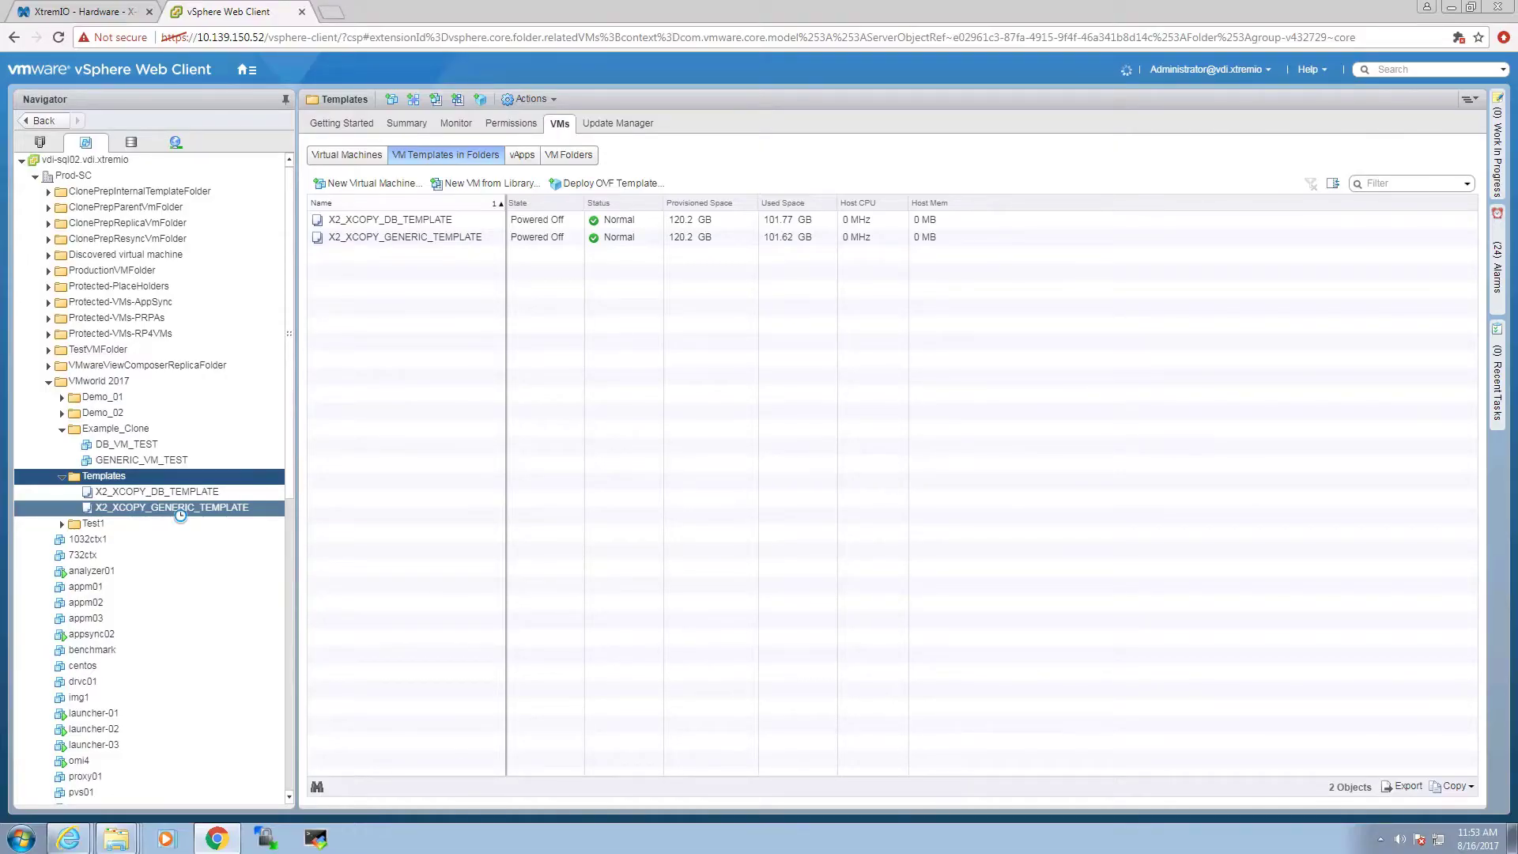
right_click(180, 514)
mouse_move(366, 728)
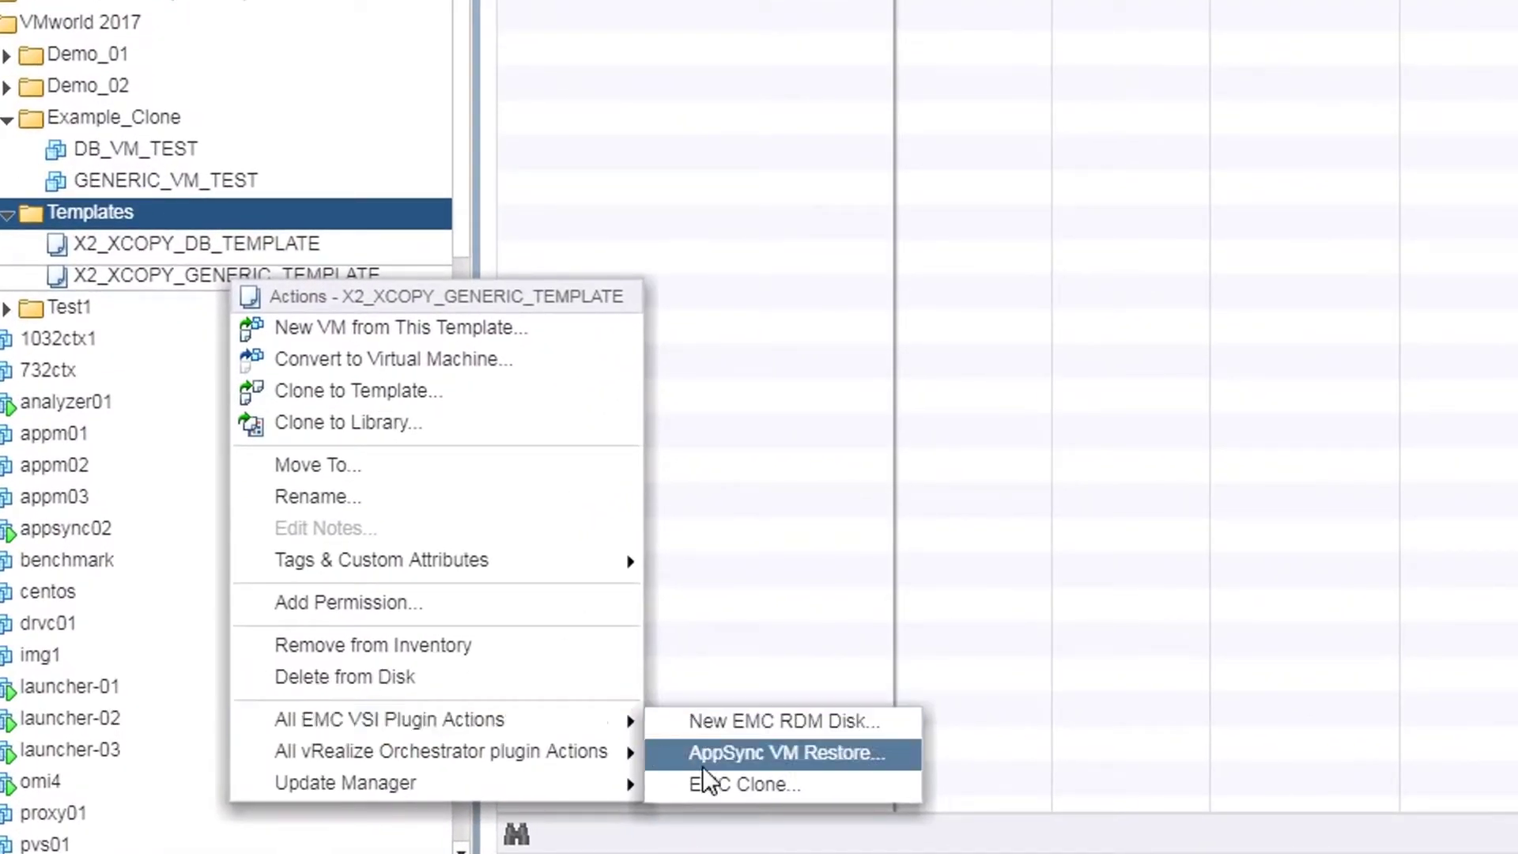
click(712, 784)
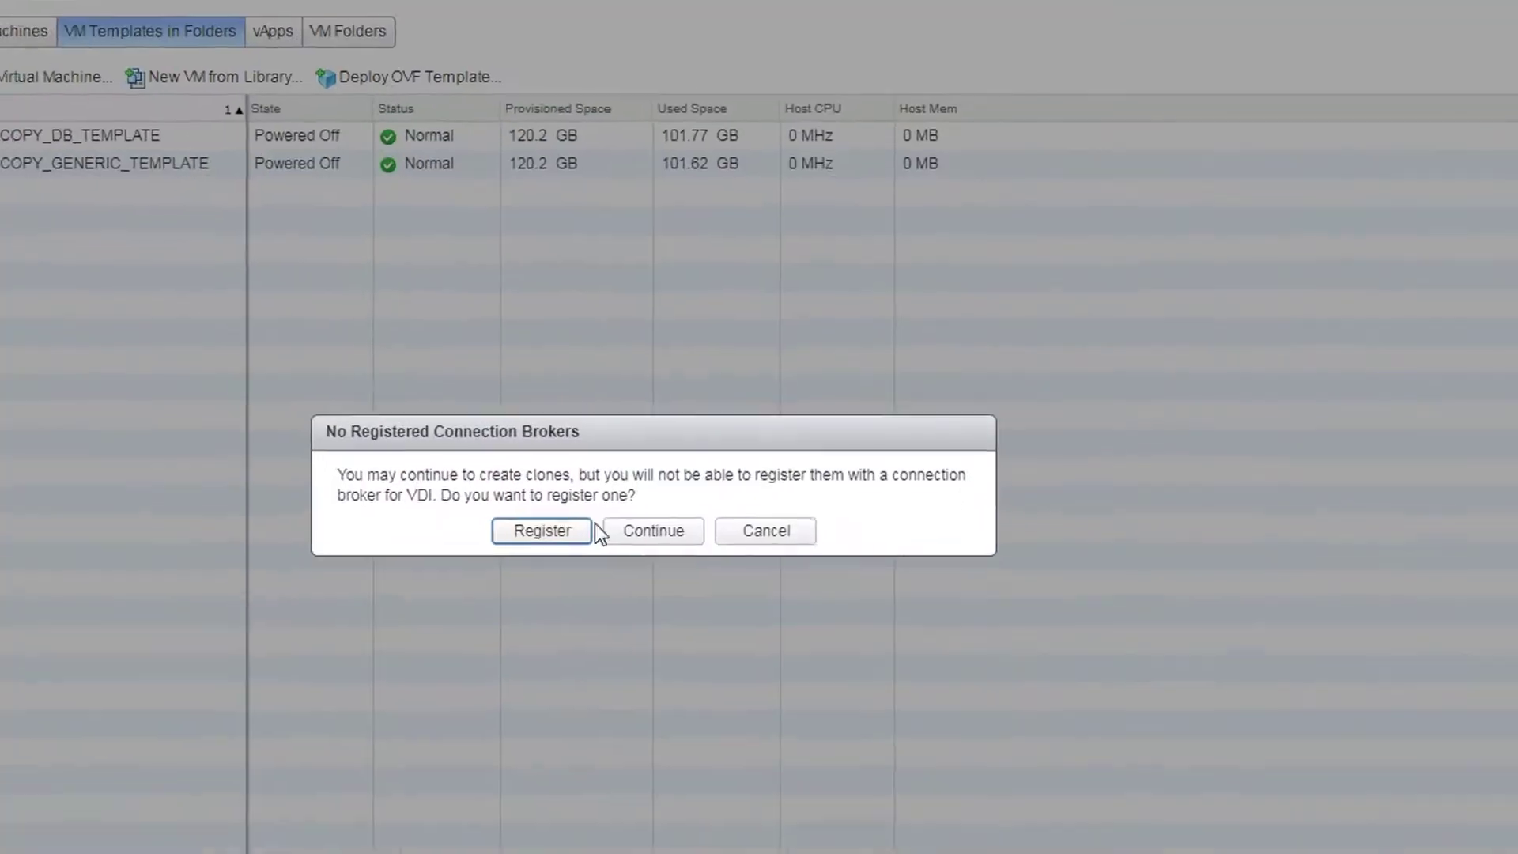
click(609, 530)
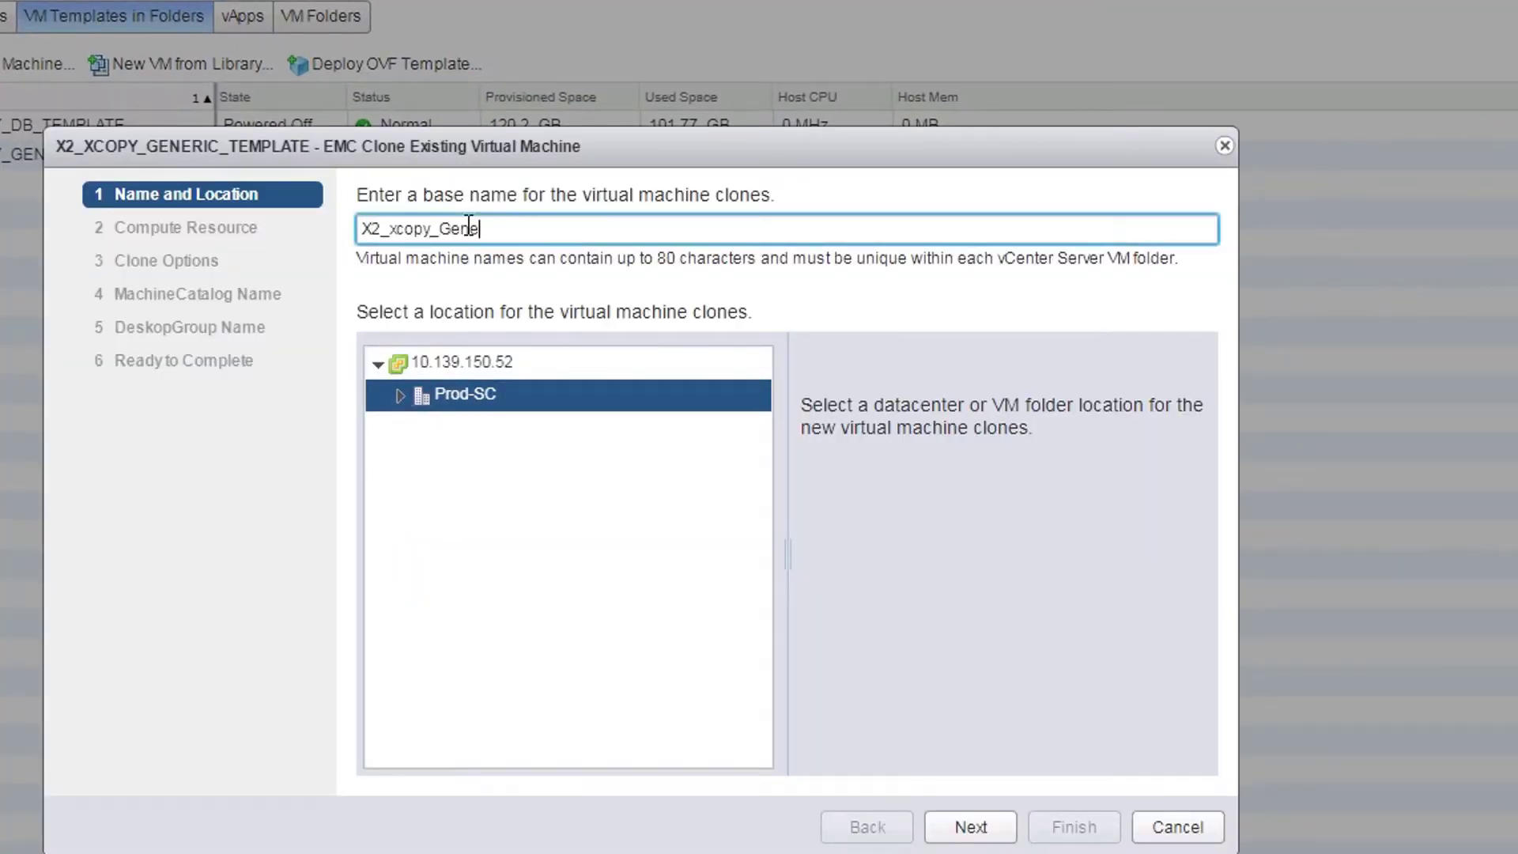
- Name the clones X2_xcopy_Generic_Clone and place them in Prod-SC > VMworld 2017 > Demo_01
text(X2_xcopy_Generic_Clone)
double_click(546, 395)
double_click(506, 426)
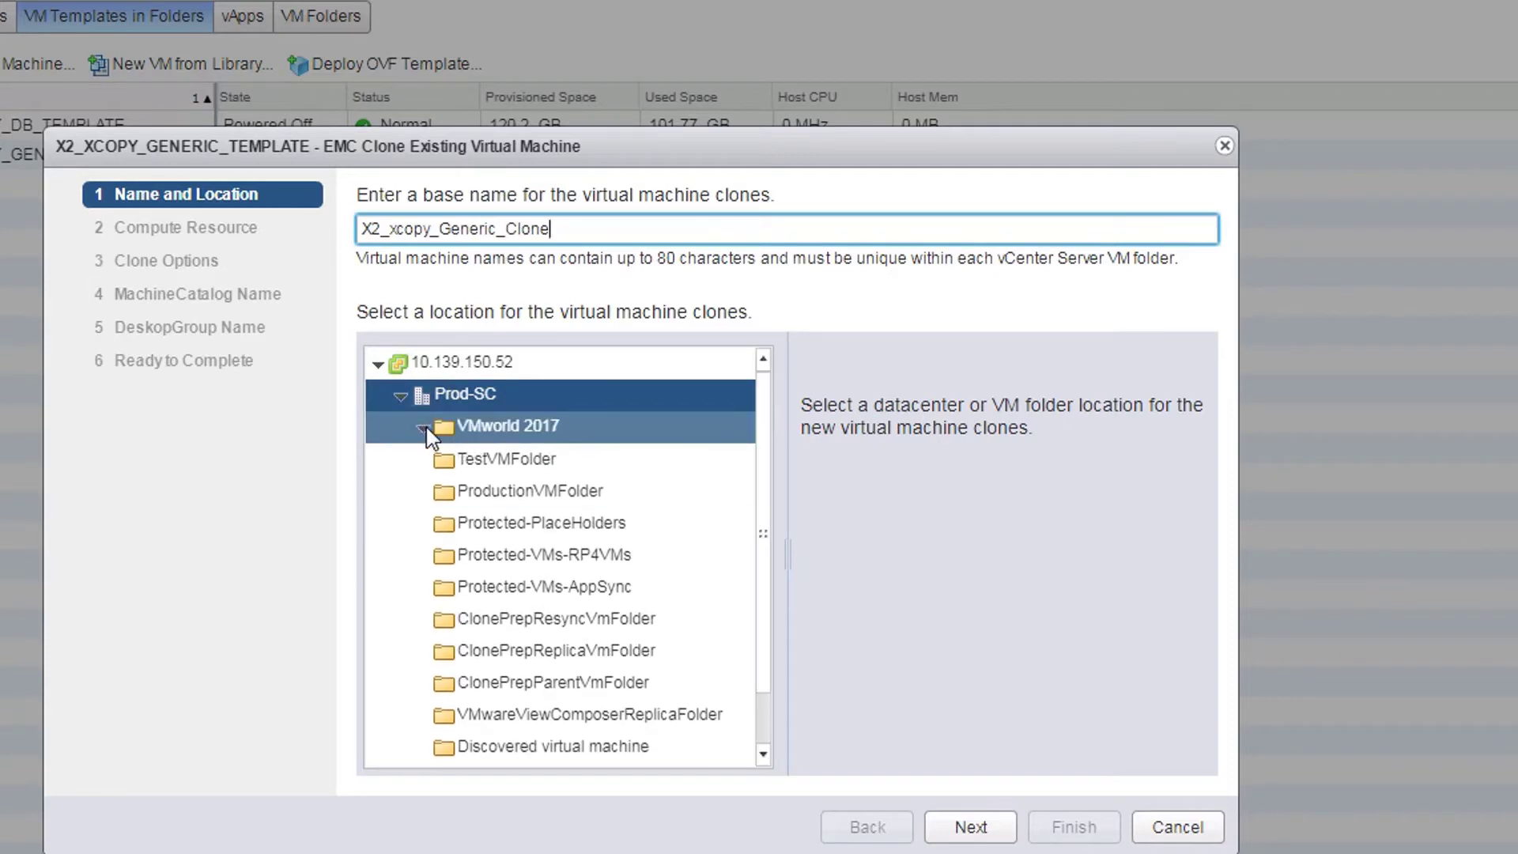
click(514, 490)
click(940, 824)
- Run them on PVS-Servers: 100 clones, leading zeros, datastore X2_xCopy_Generic, powered on
click(419, 381)
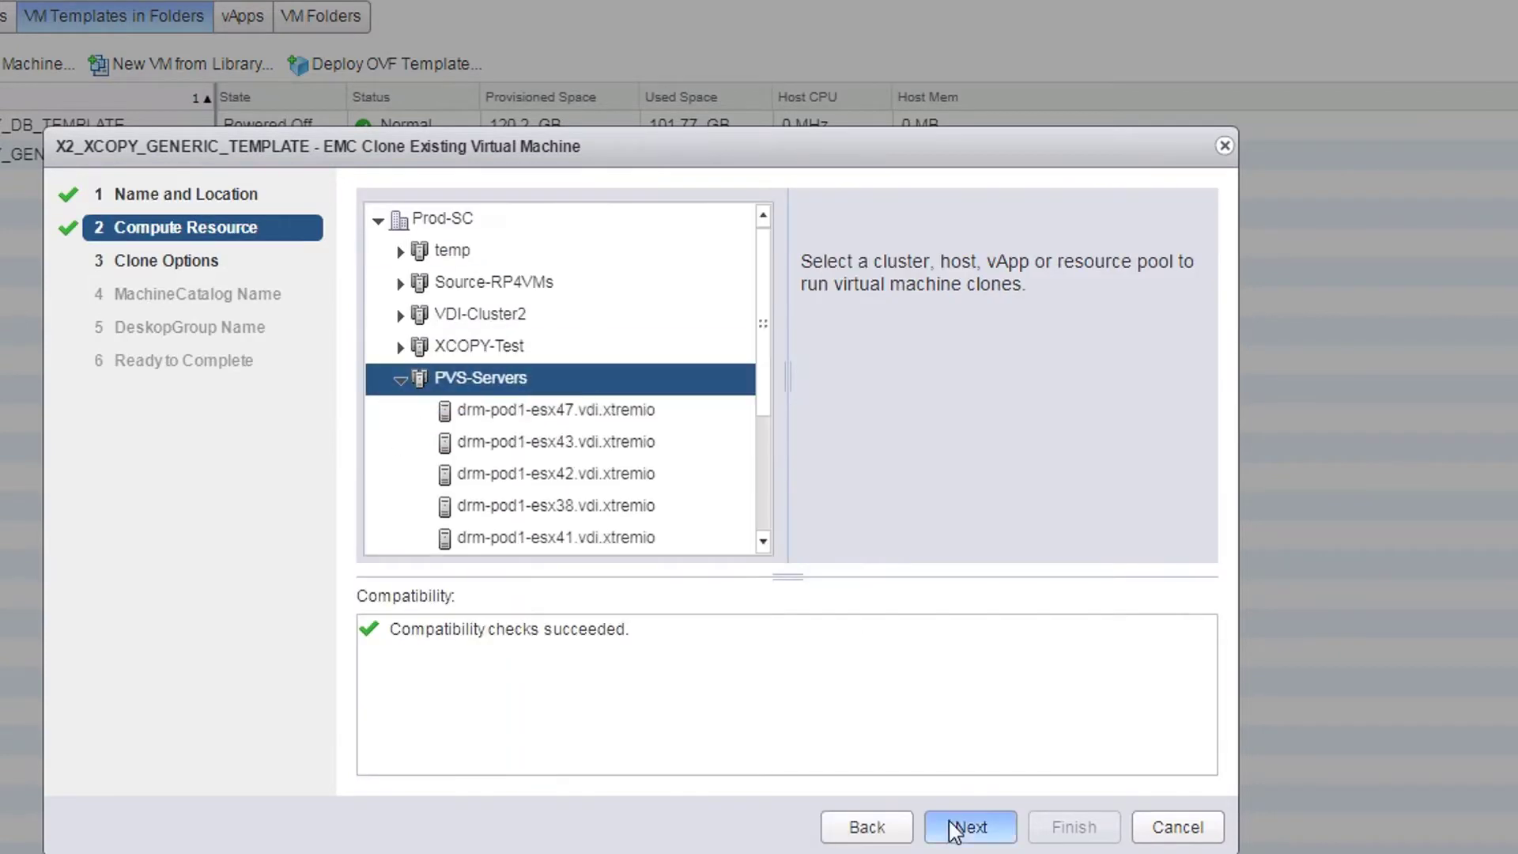
click(961, 822)
click(621, 225)
text(00)
click(603, 326)
click(661, 478)
click(656, 512)
click(379, 529)
click(945, 827)
- Name the machine catalog Test1 with description Test1
click(678, 307)
text(Test1)
key(Tab)
text(Test1)
click(970, 826)
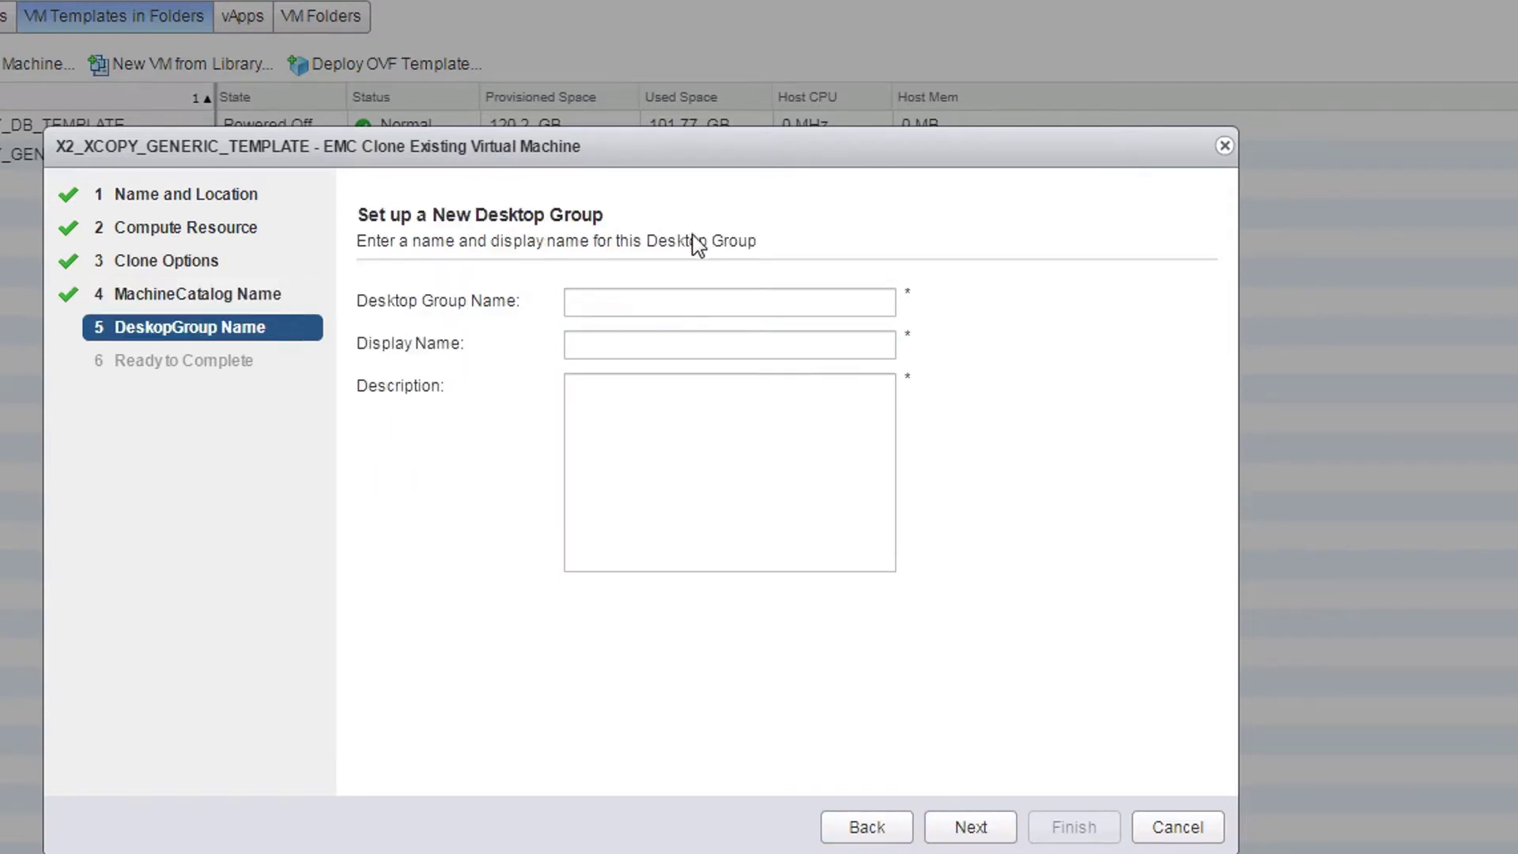
- Set desktop group and display name to Test1, review the summary, and launch the 100-clone job
click(656, 298)
text(Test1)
key(Tab)
text(Test1)
key(Tab)
text(Te)
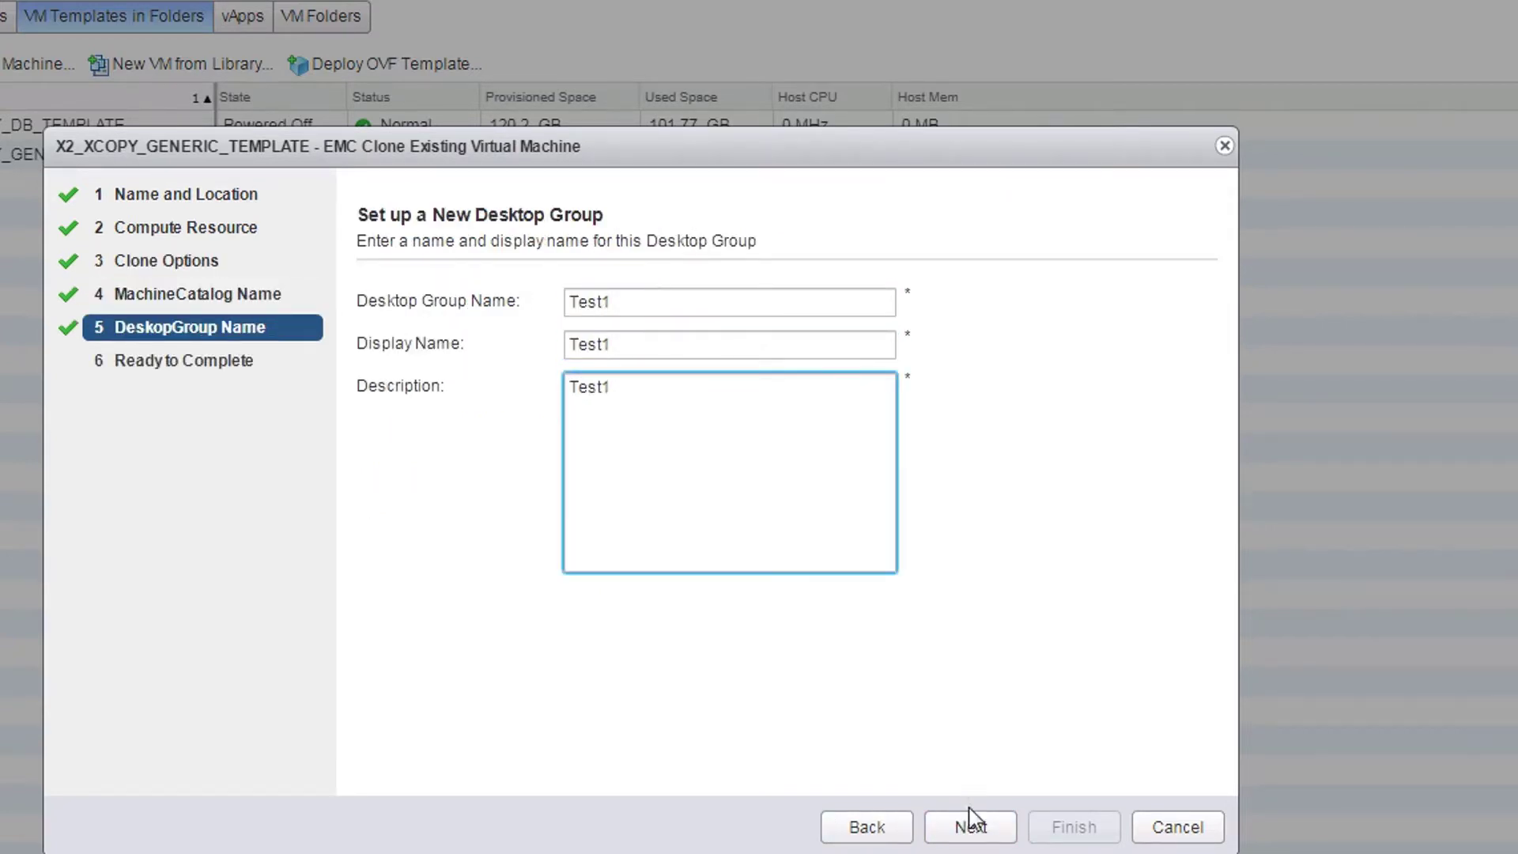
click(973, 827)
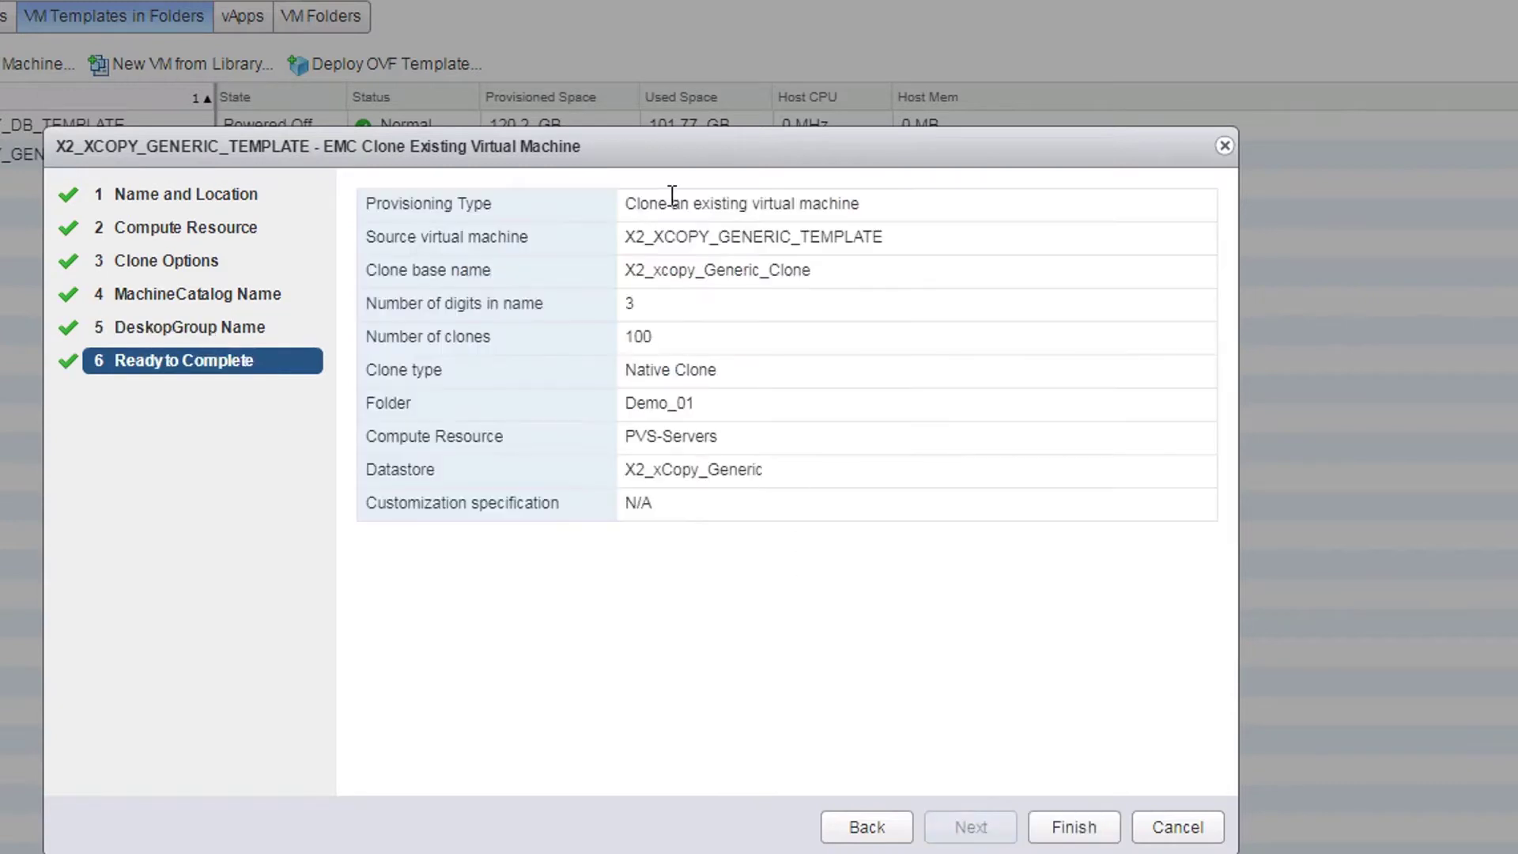
double_click(683, 469)
click(1063, 826)
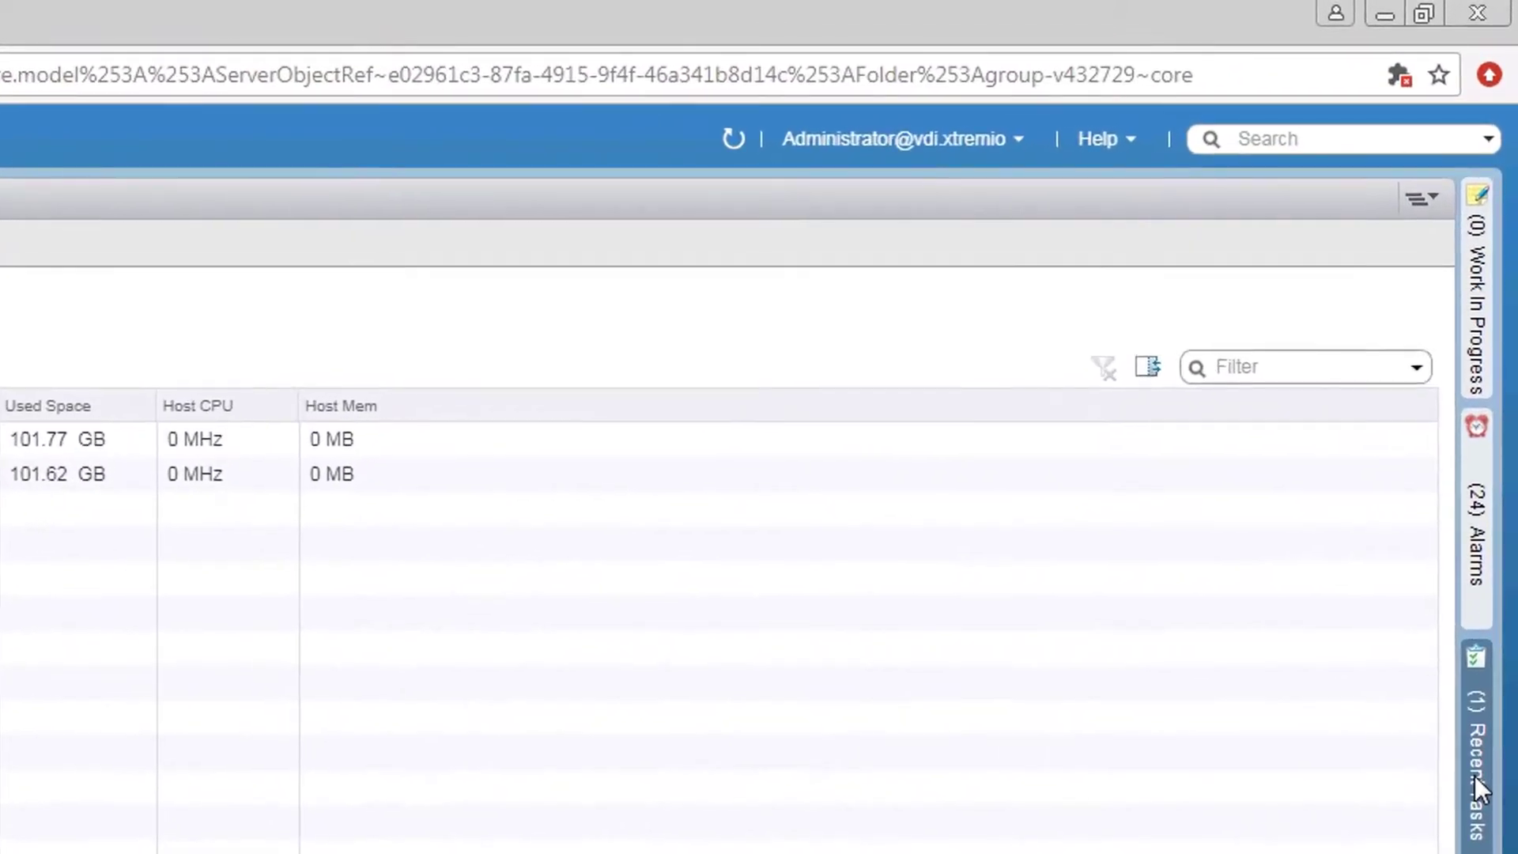
- Track the cloning in Recent Tasks, then show Top Volumes latency with X2_xCopy_Generic at 0.14 ms
click(1473, 775)
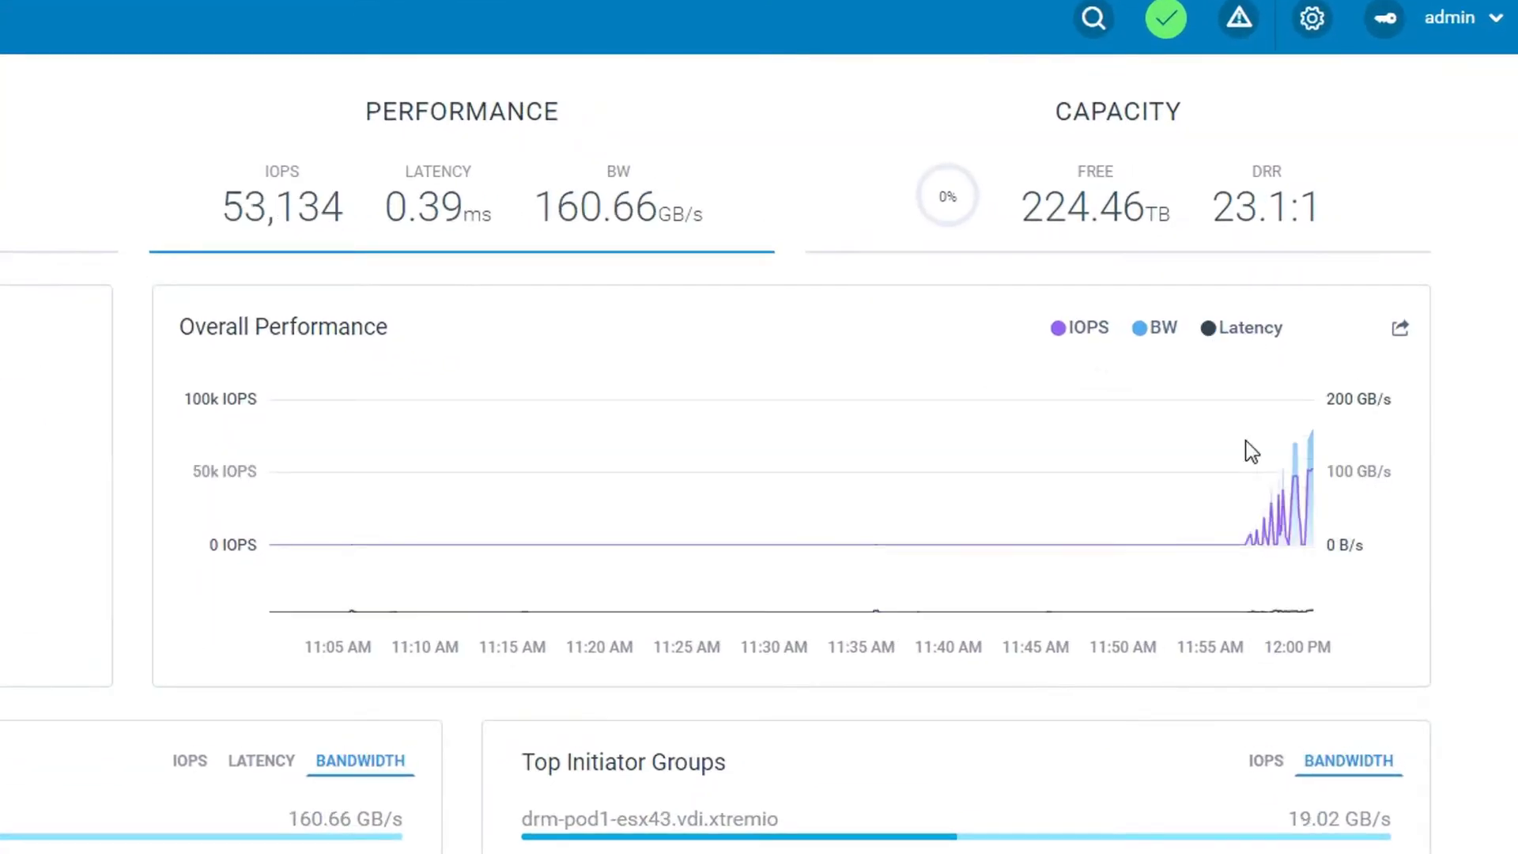
mouse_move(1268, 585)
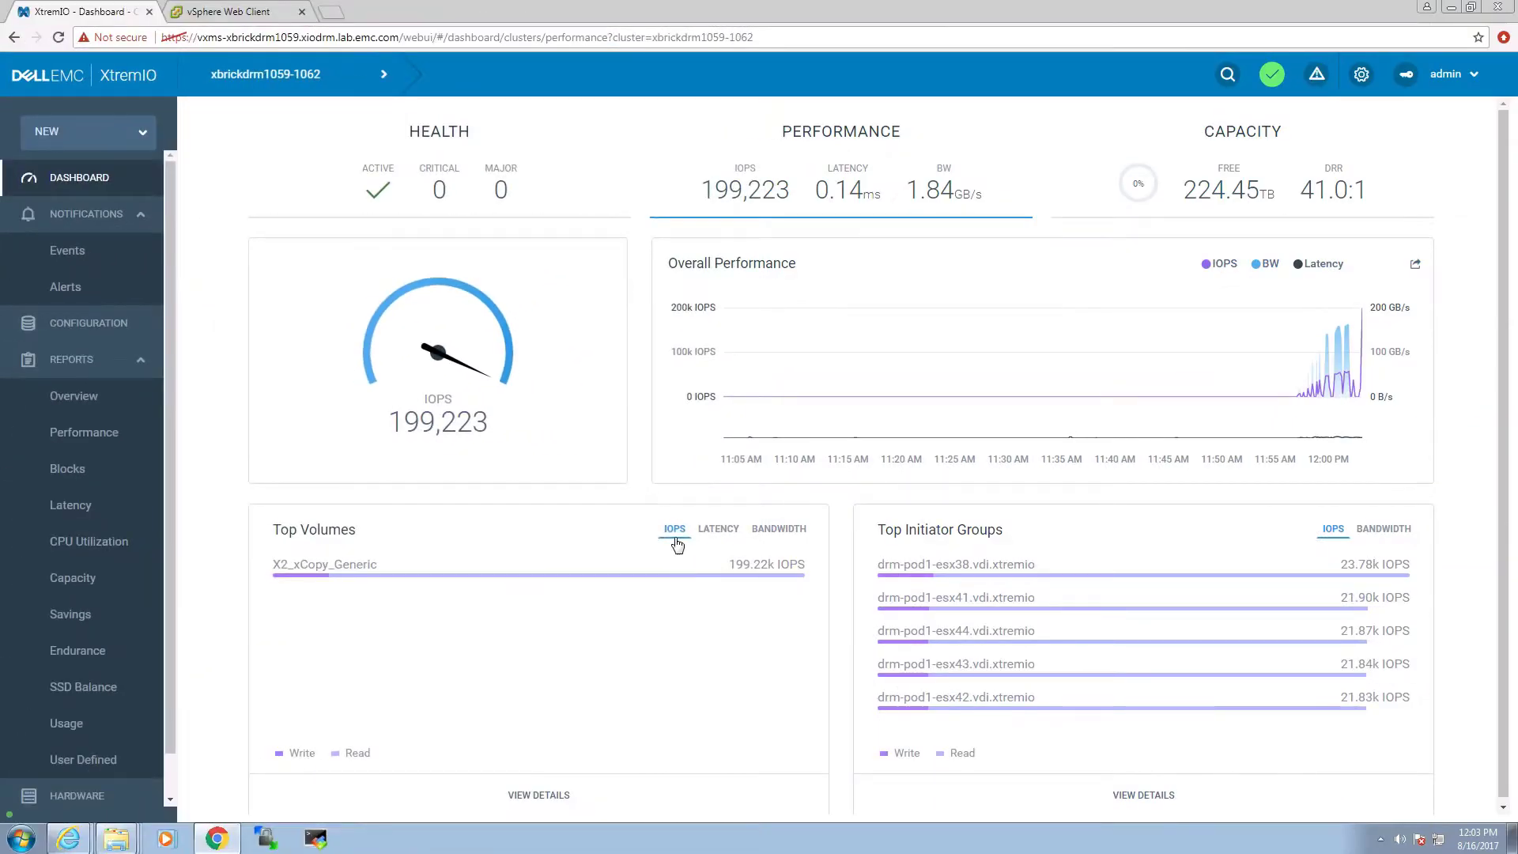
click(716, 534)
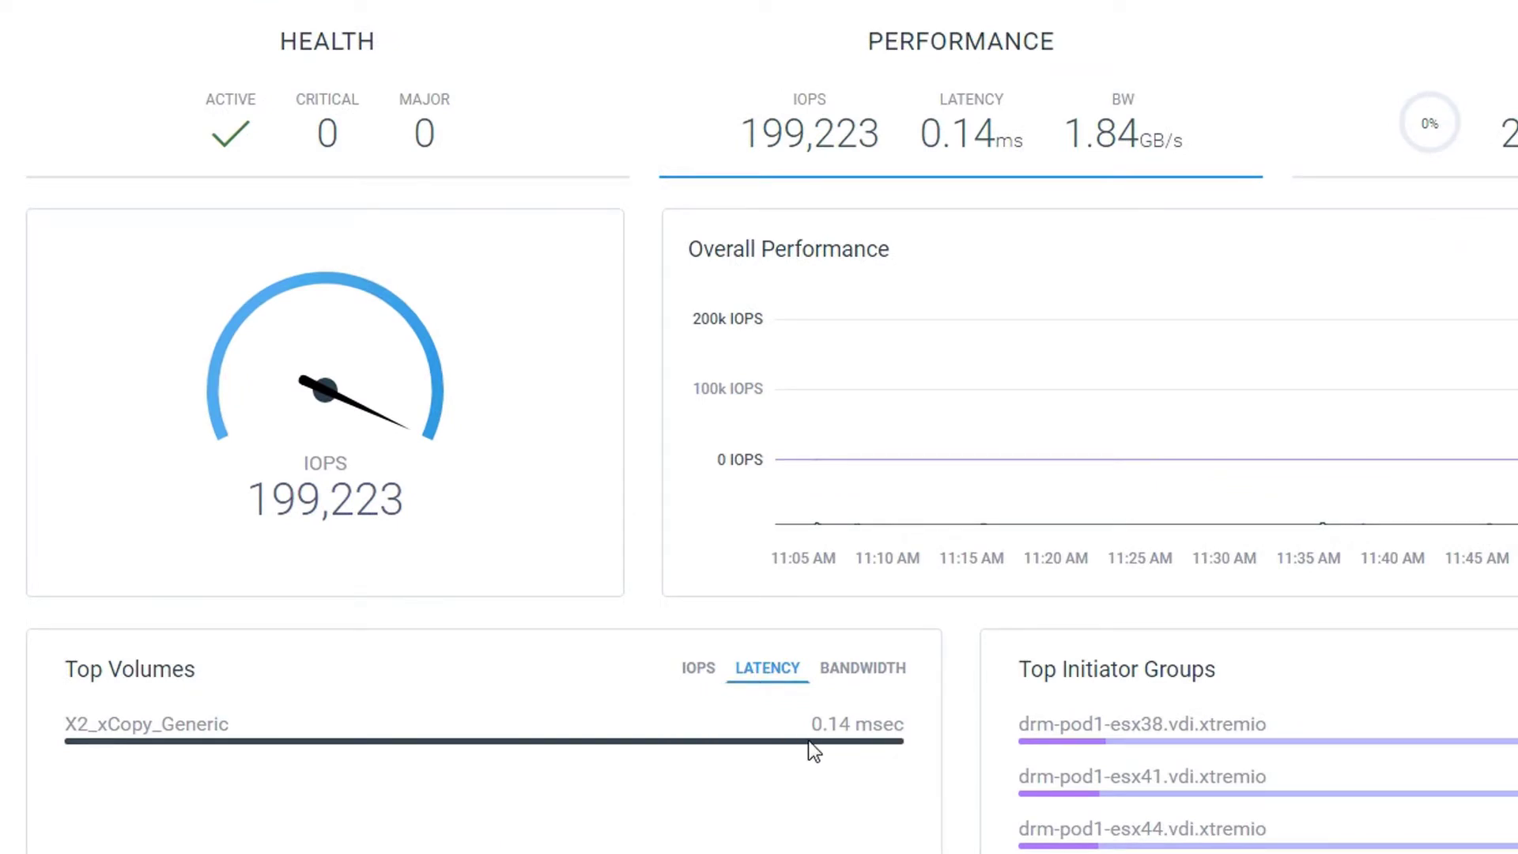
- Rank Top Volumes by IOPS again, at about 198K
click(699, 672)
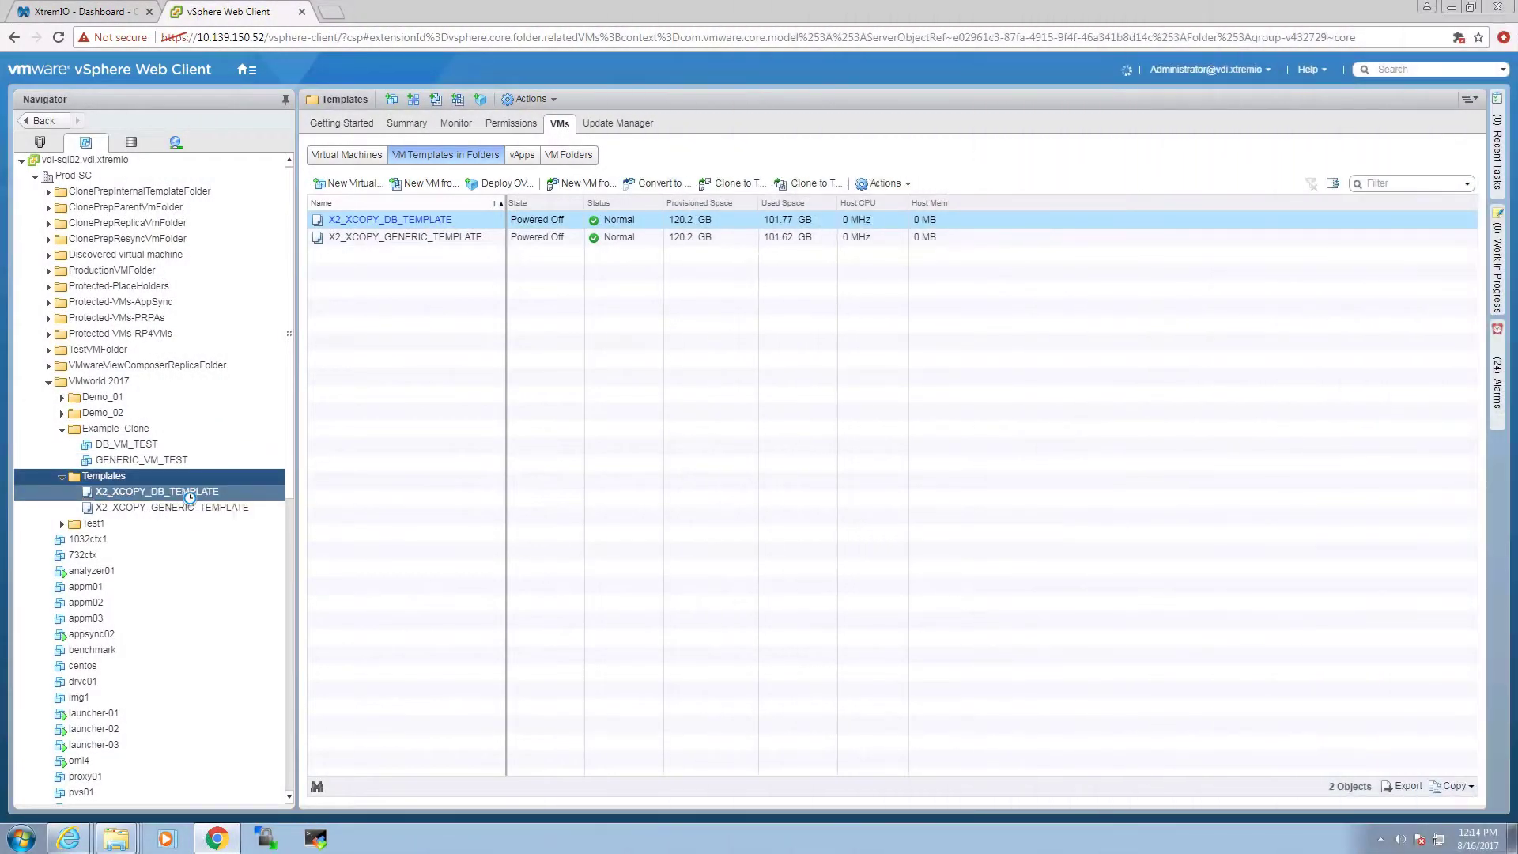
- Launch an EMC Clone of X2_XCOPY_DB_TEMPLATE, dismissing the connection-broker notice
right_click(190, 496)
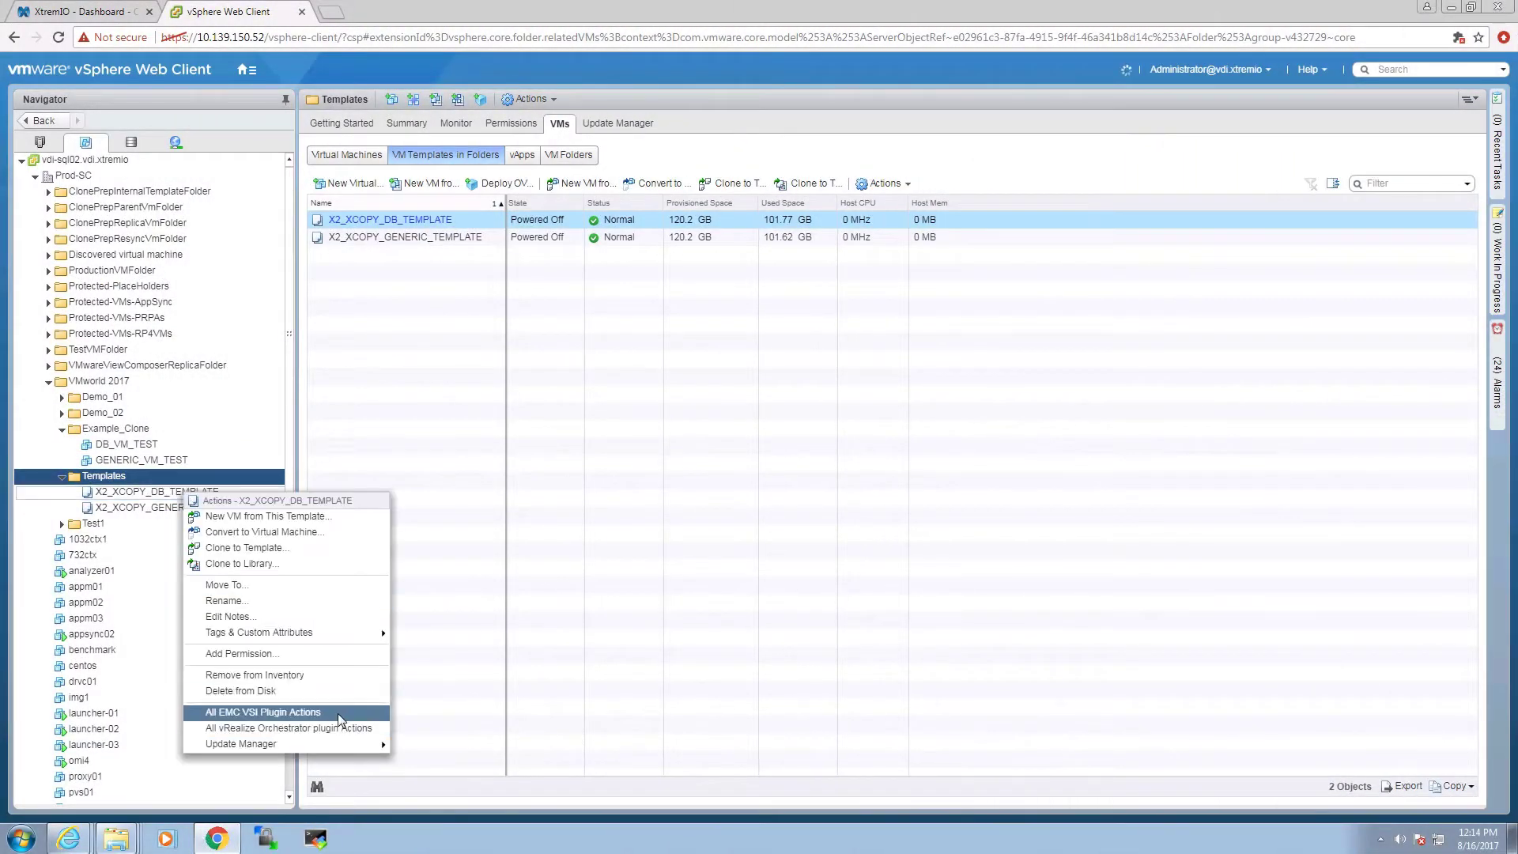
mouse_move(379, 714)
click(430, 713)
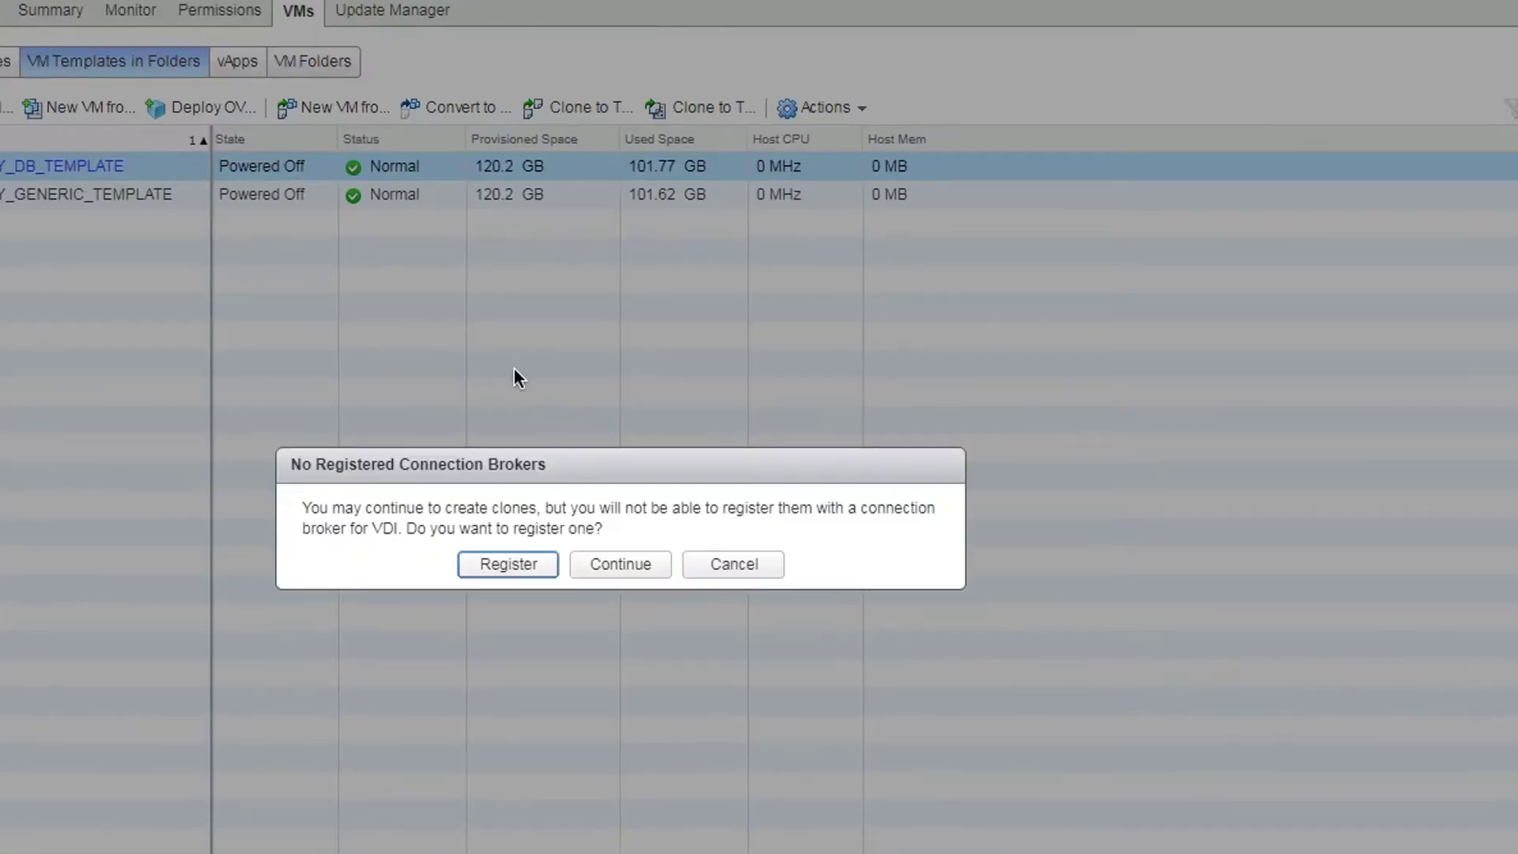
click(620, 563)
- Name the clones X2_xcopy_DB_Clone and place them in Prod-SC > VMworld 2017 > Demo_02
click(418, 436)
click(394, 270)
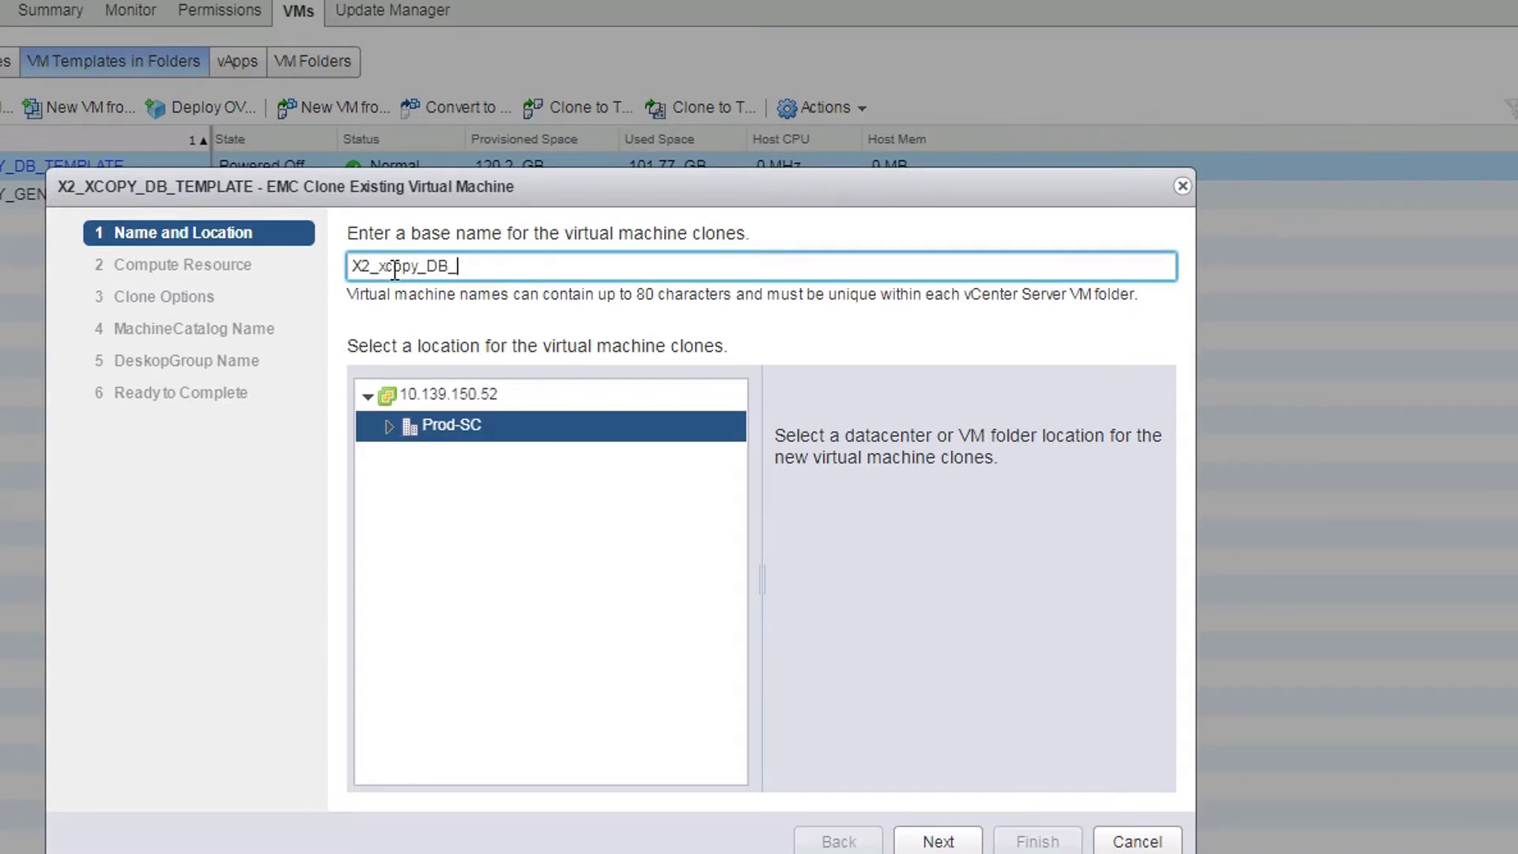
text(X2_xcopy_DB_Clone)
click(389, 426)
click(427, 453)
click(410, 452)
click(509, 579)
click(938, 841)
- Run them on PVS-Servers: 55 clones, leading zeros, datastore X2_xCopy_DB, powered on
click(456, 406)
click(400, 406)
click(938, 841)
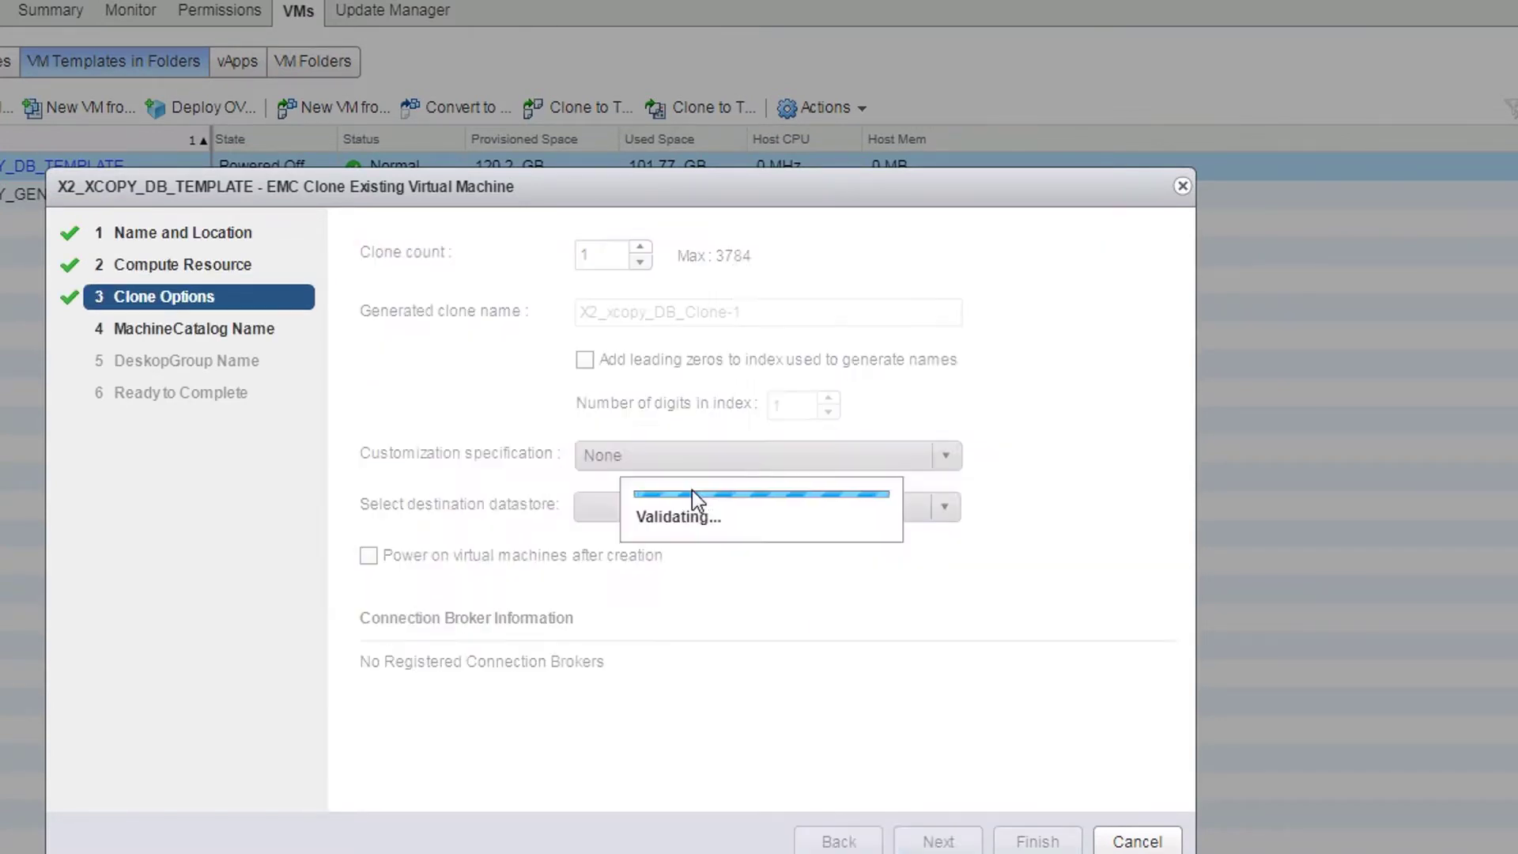
click(595, 253)
text(55)
click(584, 359)
click(664, 507)
click(680, 591)
click(369, 554)
- Name the machine catalog Test2 with description Test2
click(938, 841)
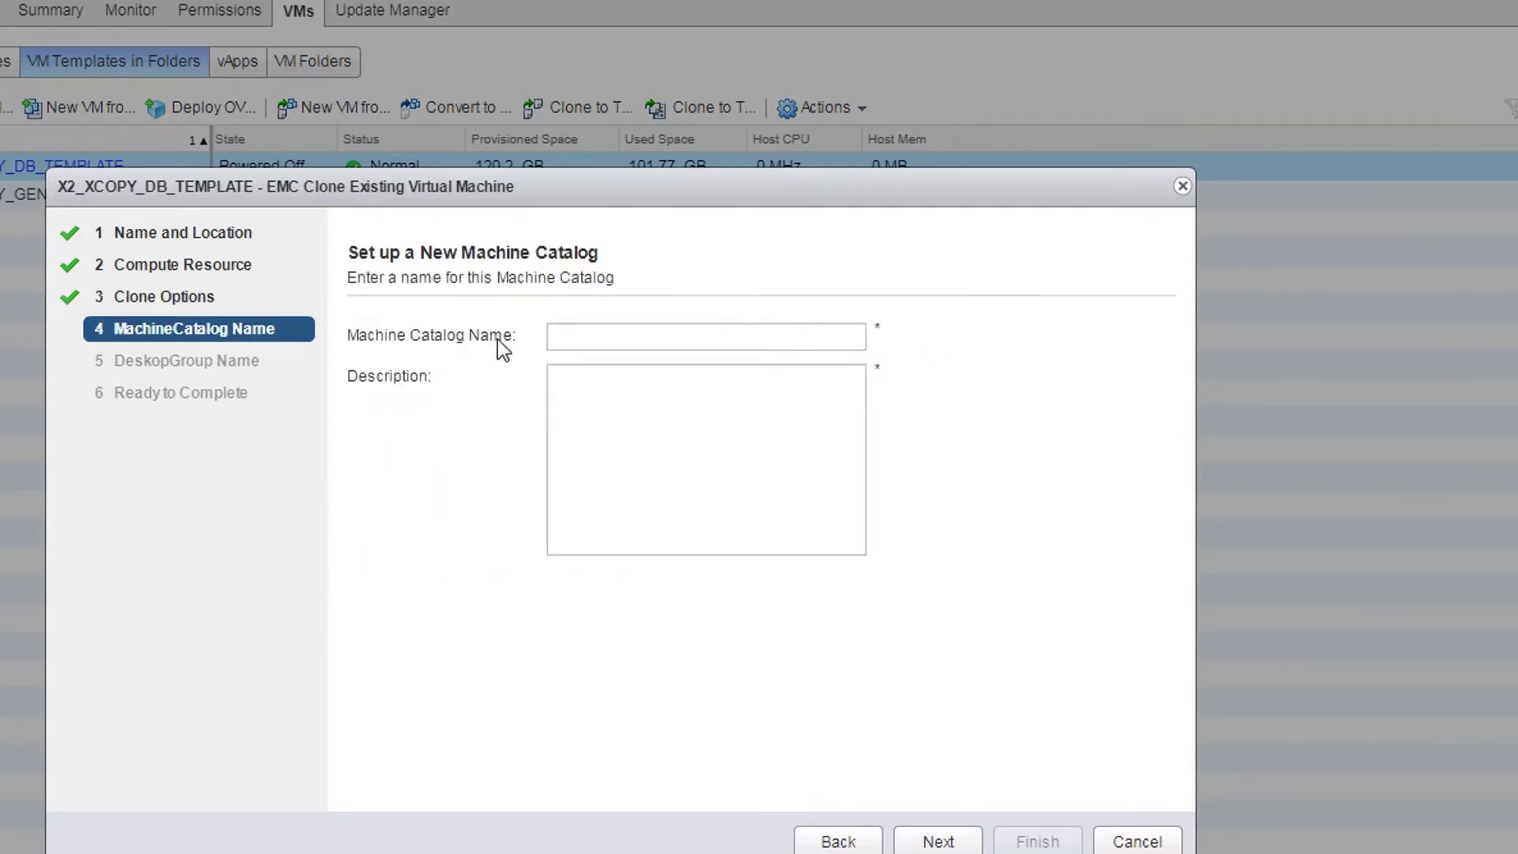
click(577, 332)
text(Test2)
click(634, 420)
text(Test2)
click(936, 840)
- Set desktop group, display name and description to Test2, launch the 55-clone job, and view its task
click(606, 342)
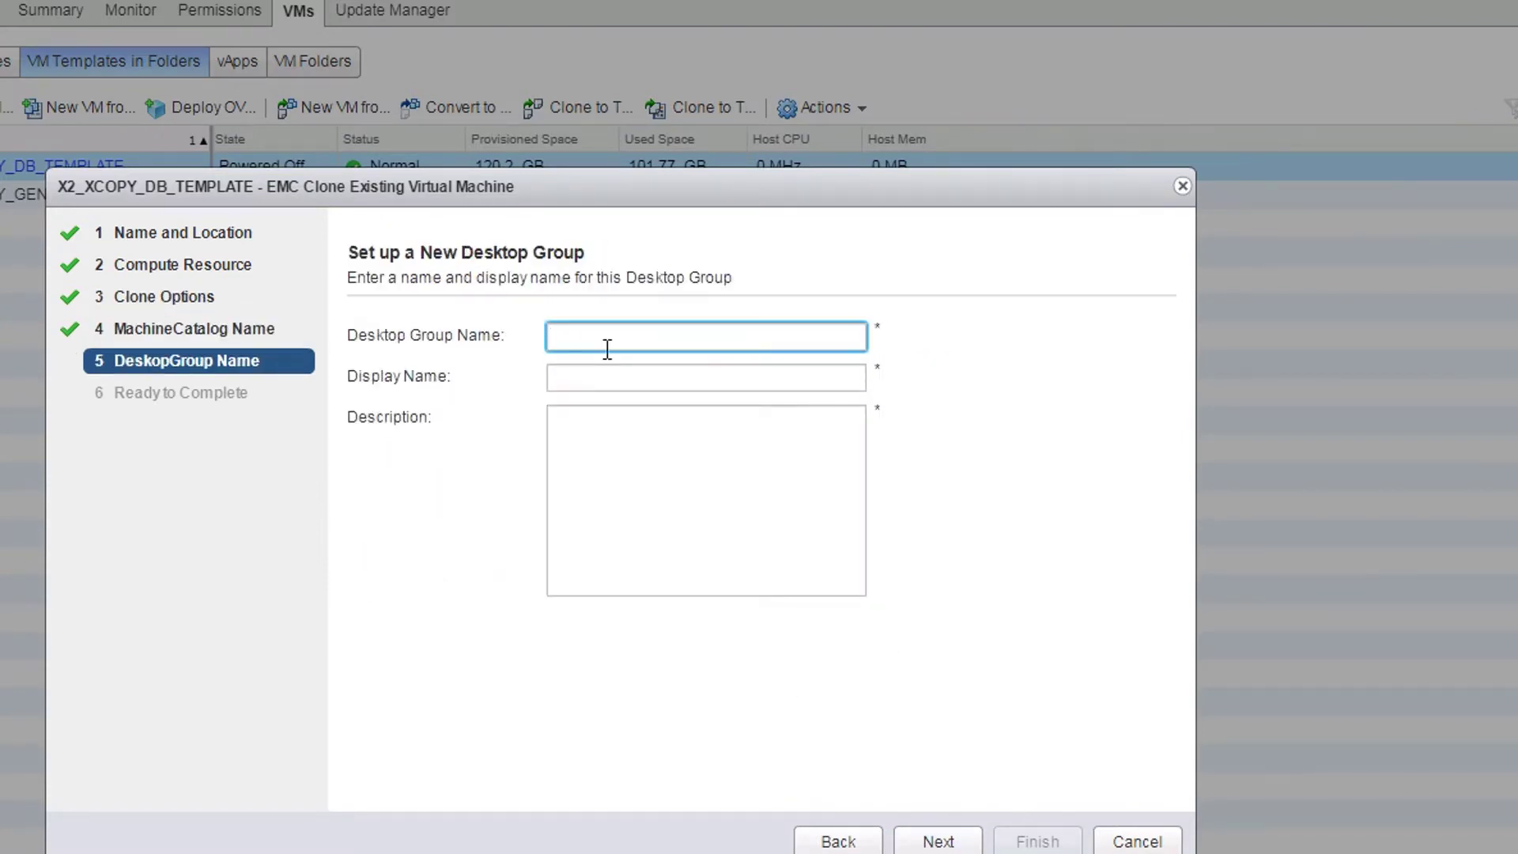
text(Test2)
key(Tab)
text(Test2)
key(Tab)
text(Test2)
click(938, 841)
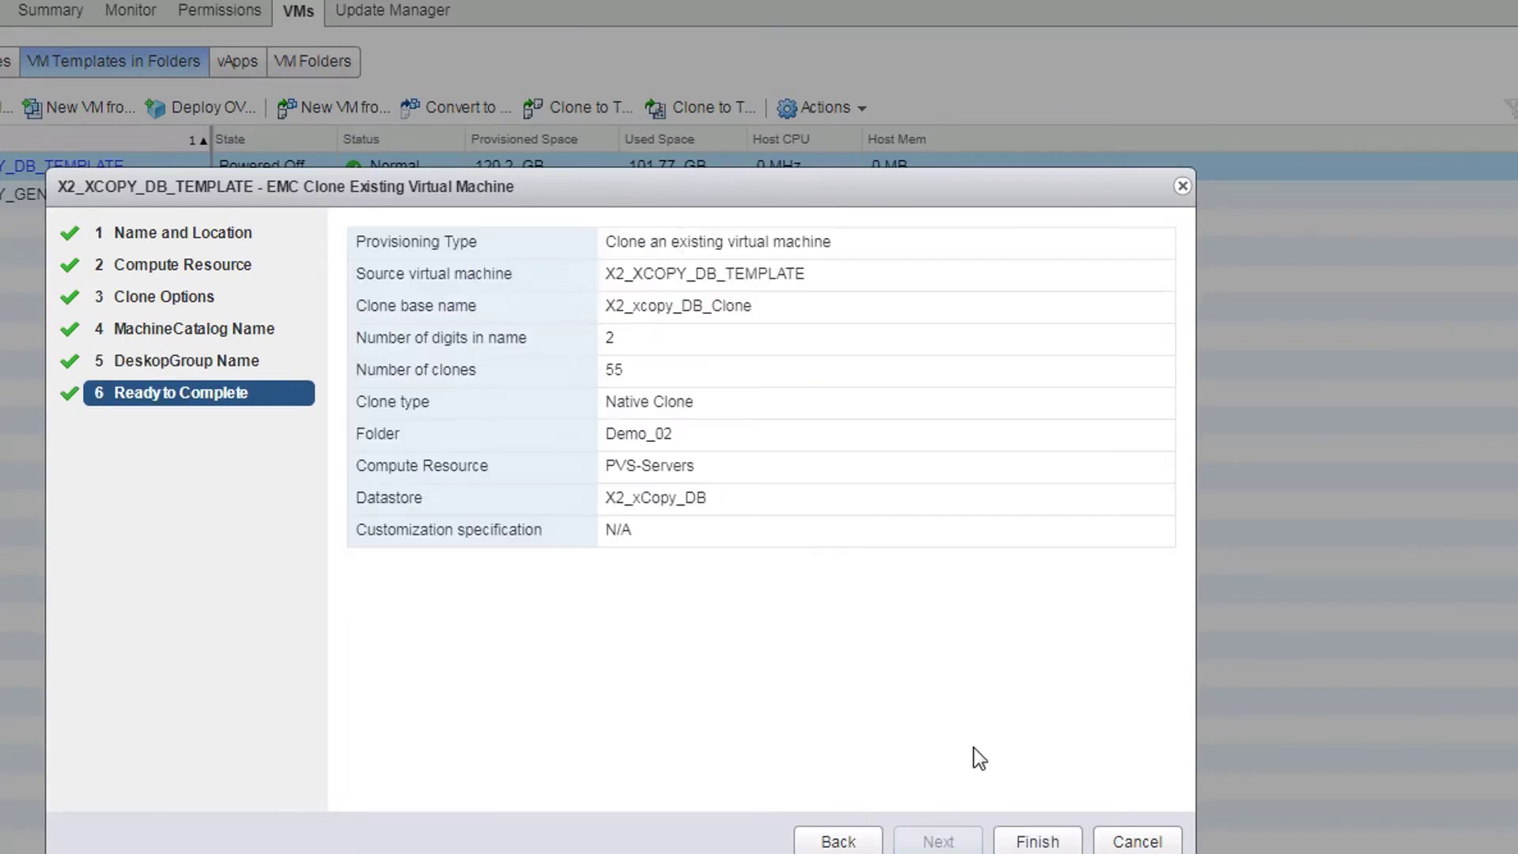
click(1037, 841)
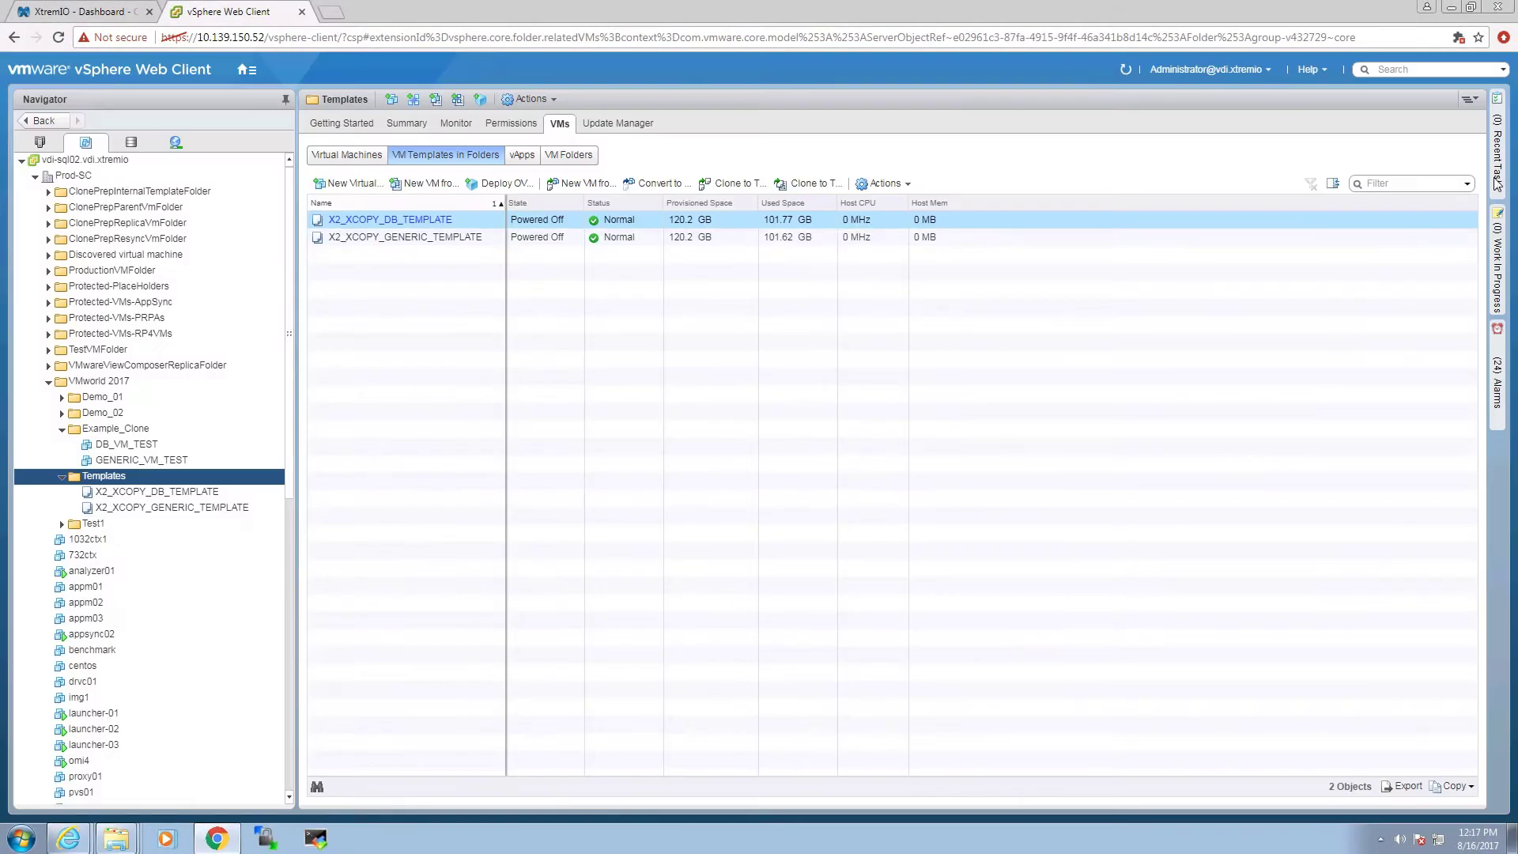
click(1496, 184)
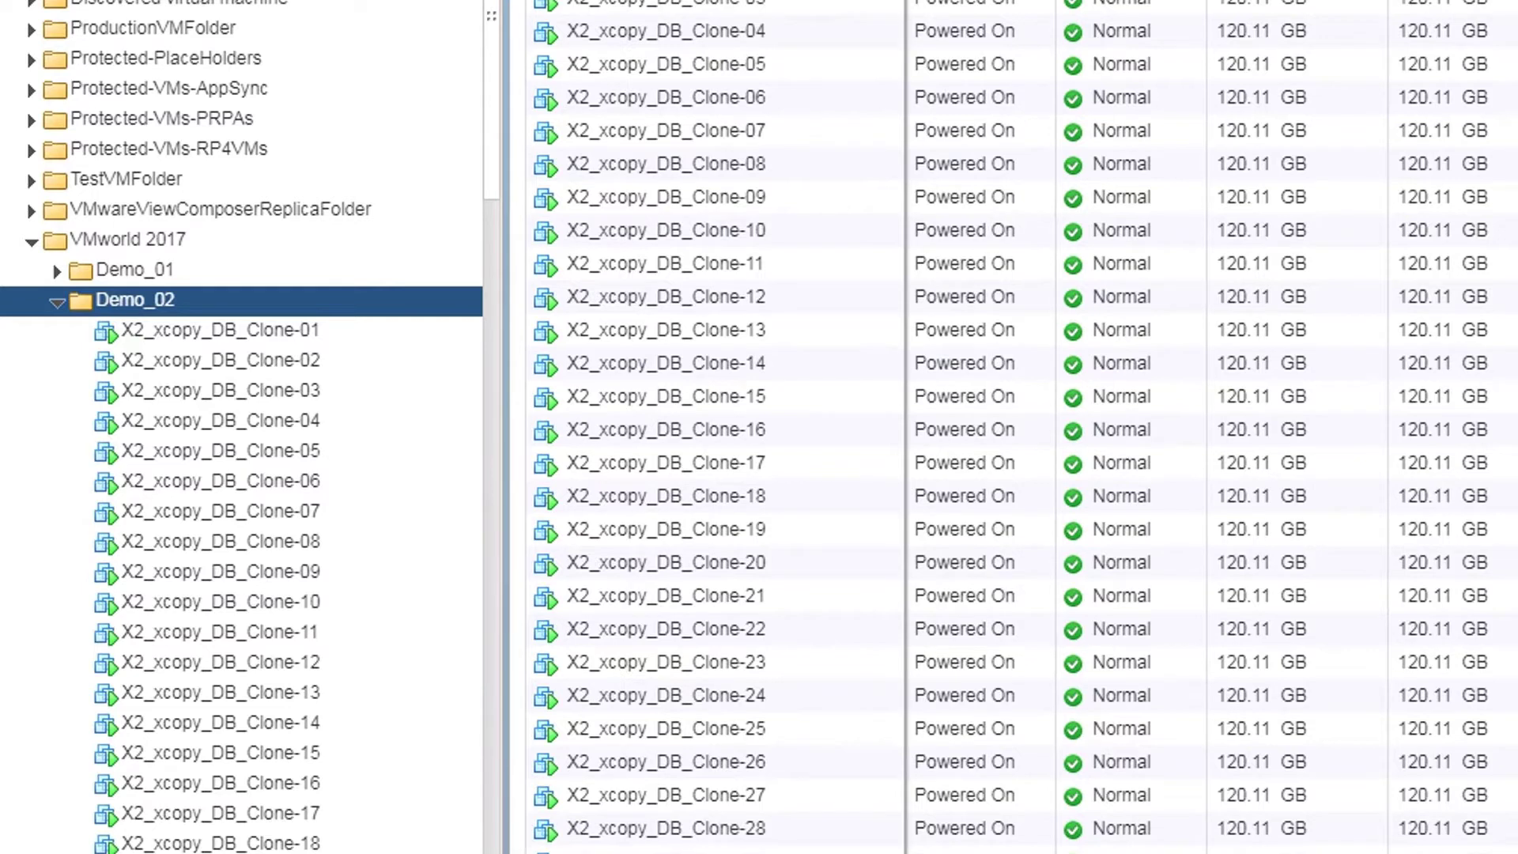
- Collapse Demo_02, expand Demo_01 and select X2_xcopy_Generic_Clone-003
scroll(1138, 386, down, 8)
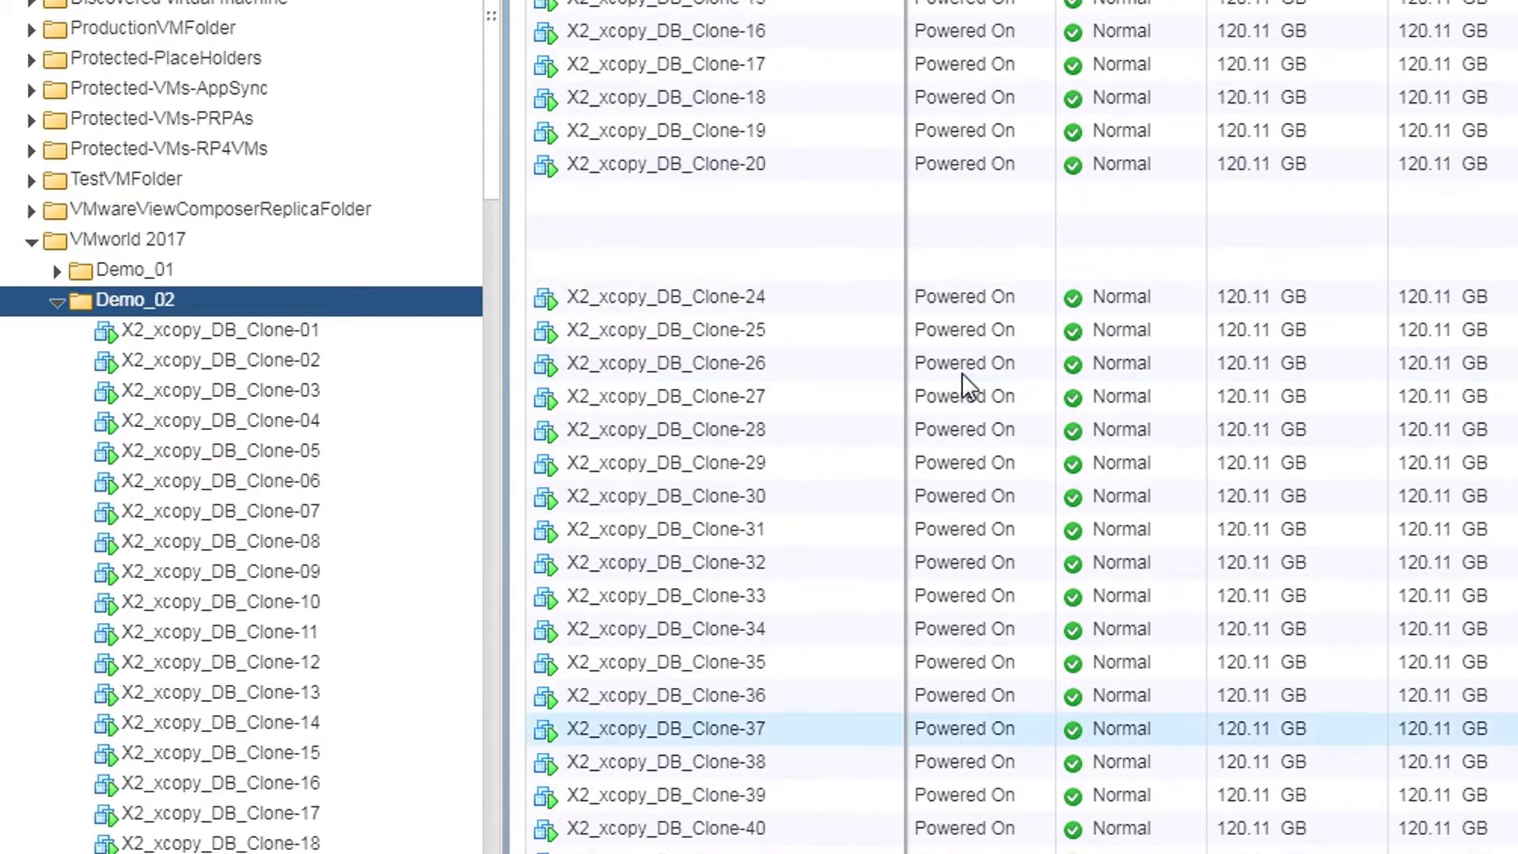
click(51, 296)
click(57, 272)
click(253, 357)
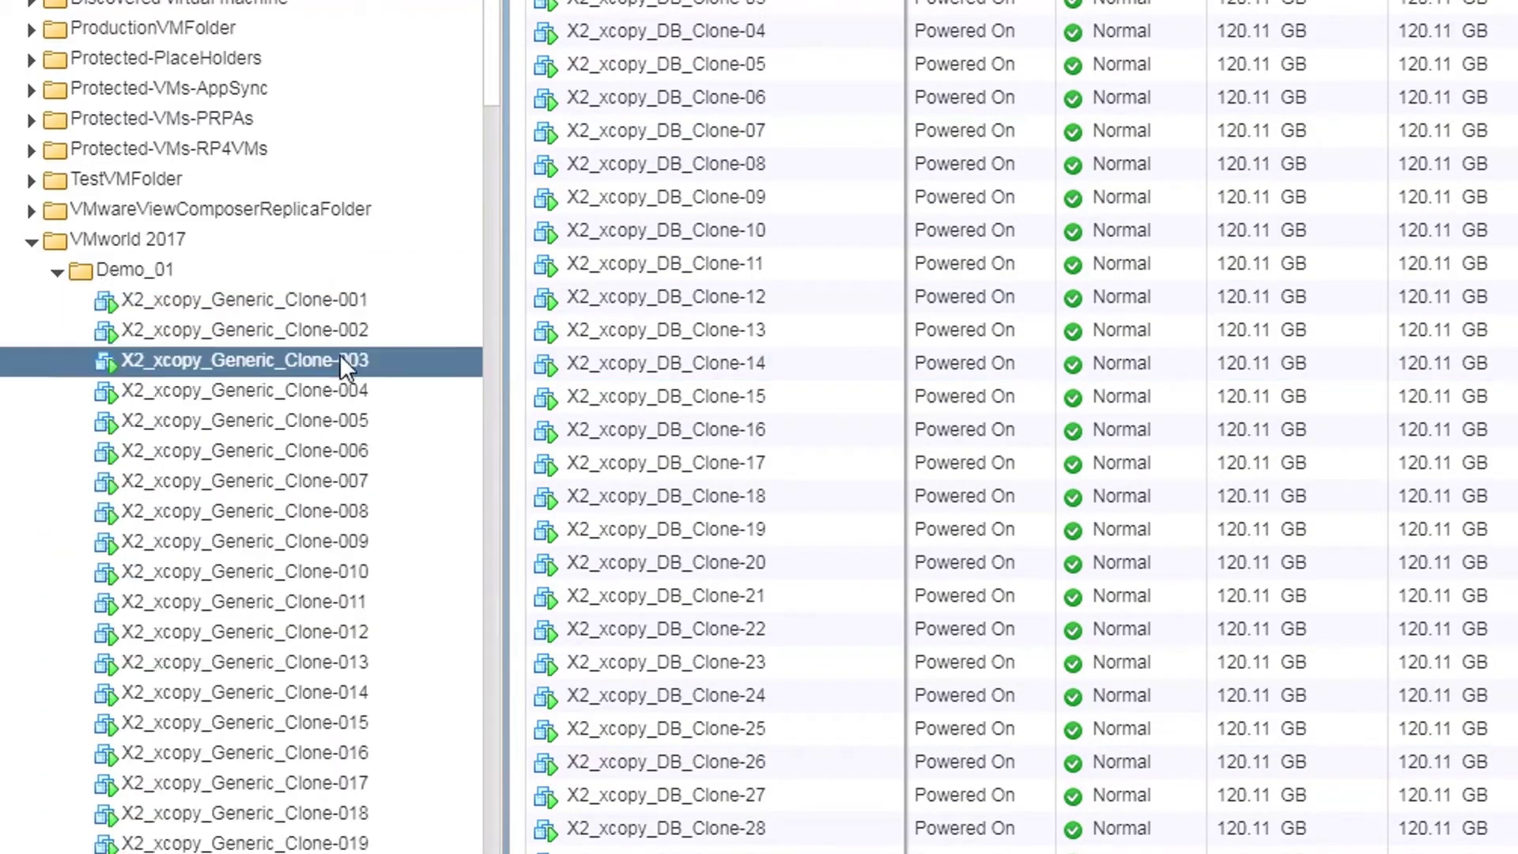
- Select Demo_01, then view top initiator groups by bandwidth and the capacity data-savings details
click(122, 273)
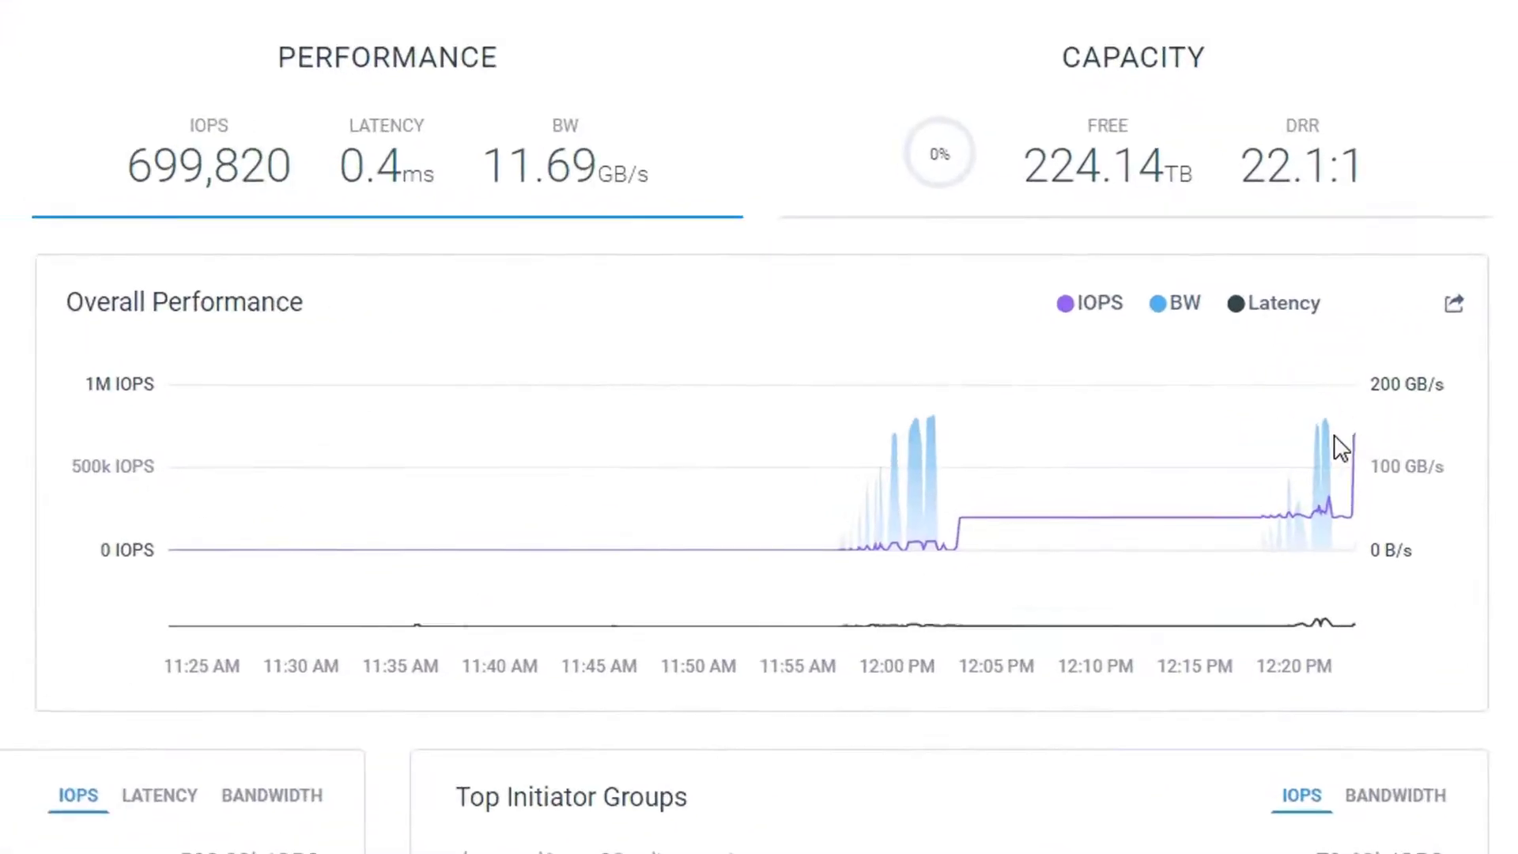
mouse_move(1358, 458)
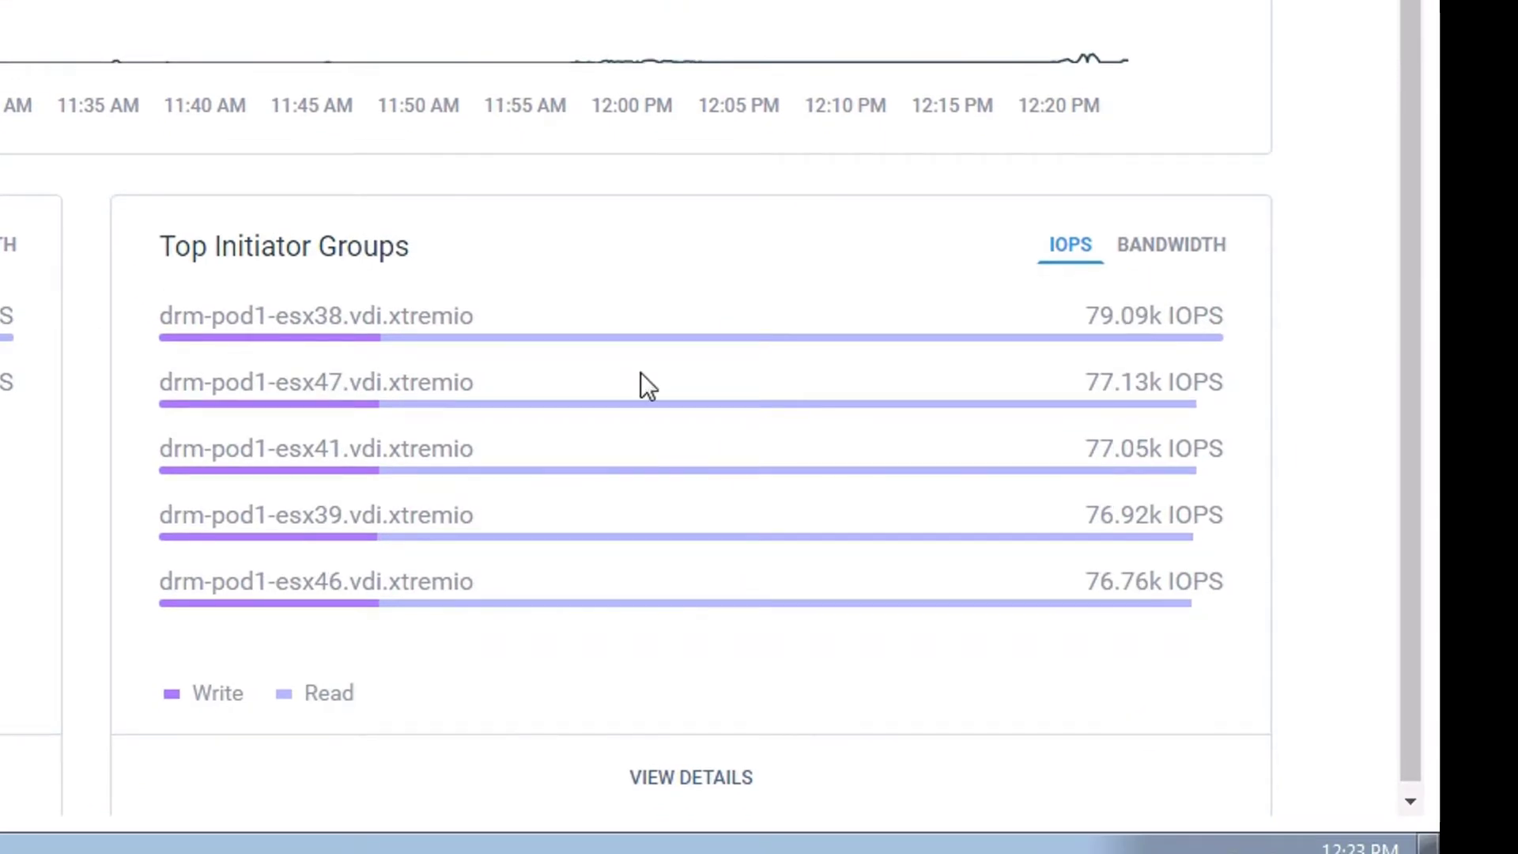
click(1164, 237)
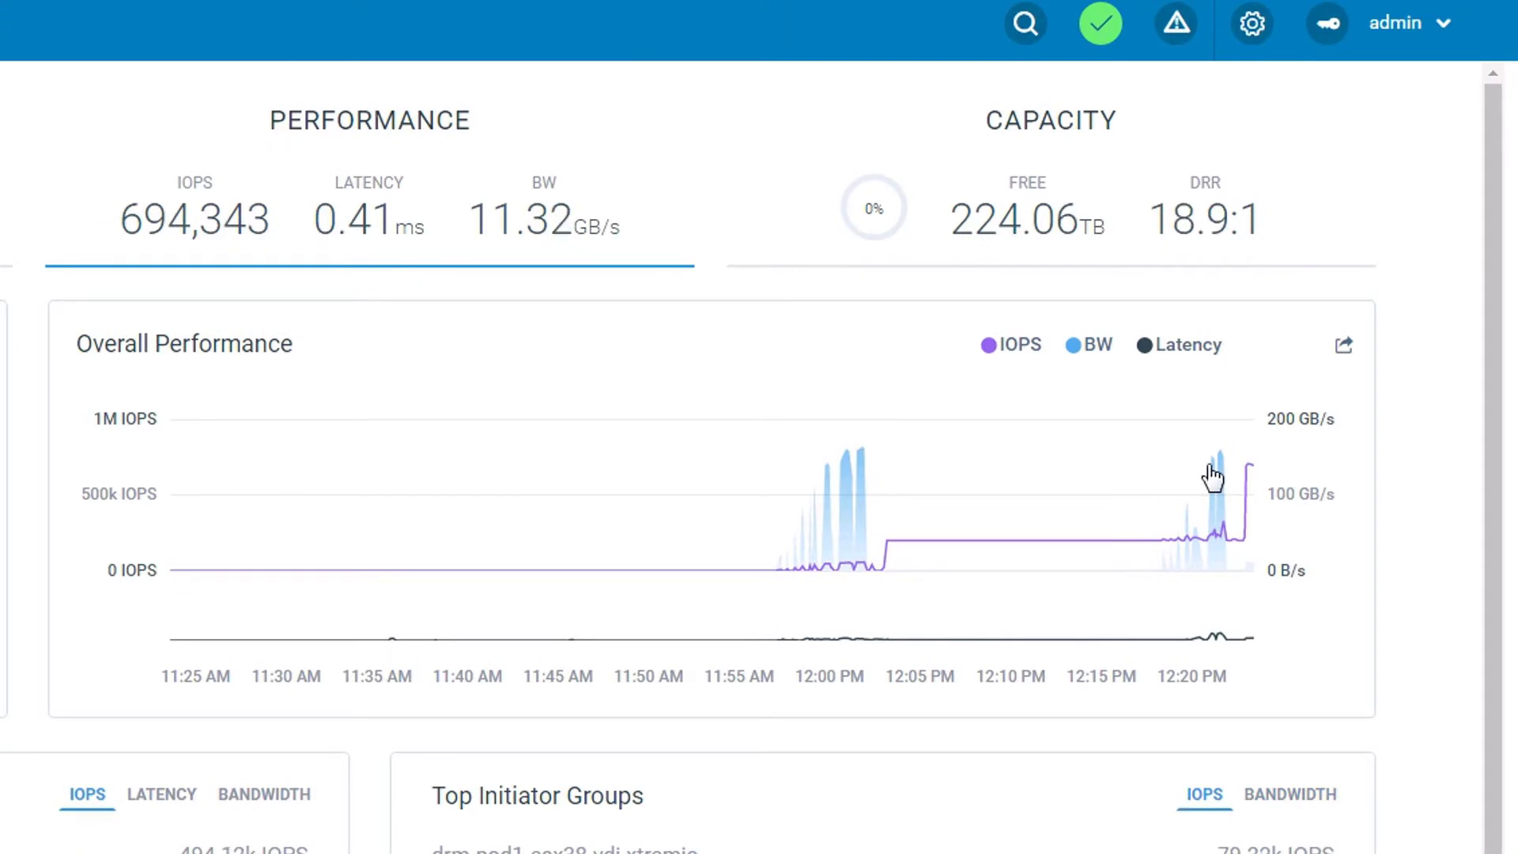
click(1176, 229)
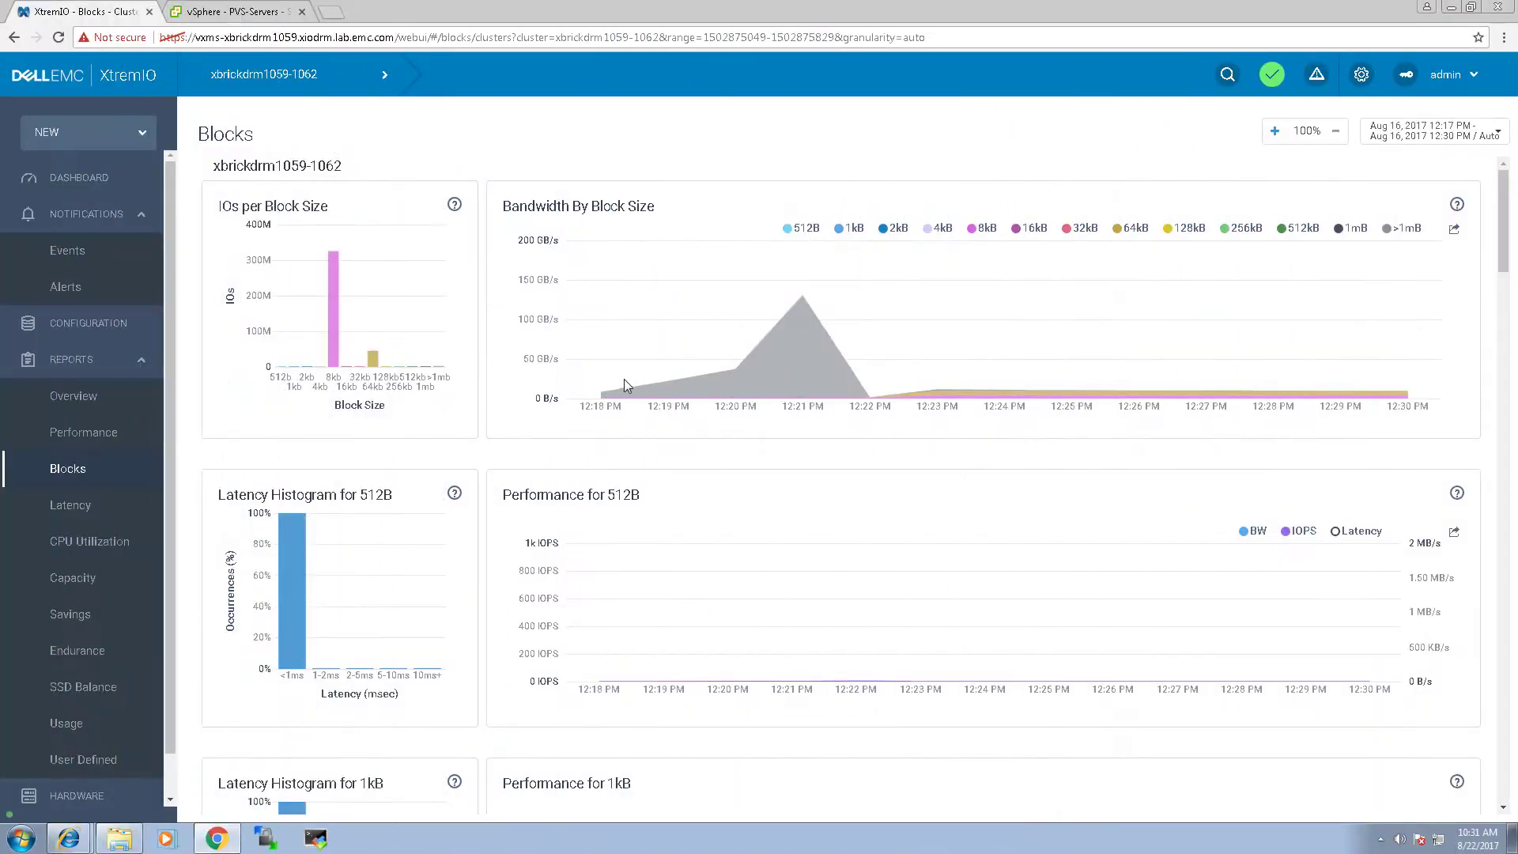
- Open Reports > Latency to load the latency histogram and the latency-versus-IOPS chart
mouse_move(788, 358)
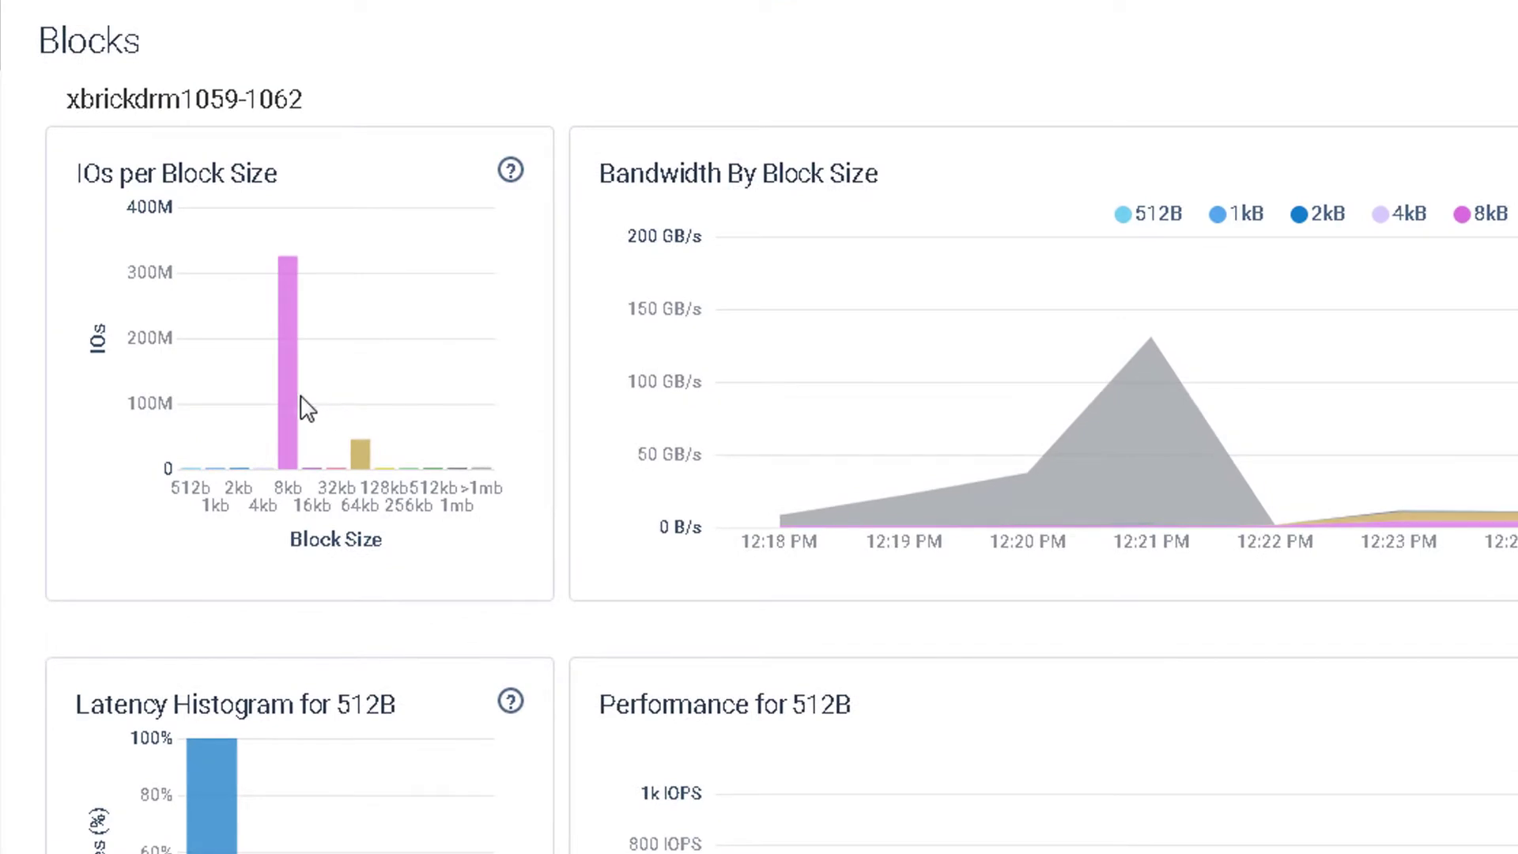
mouse_move(337, 334)
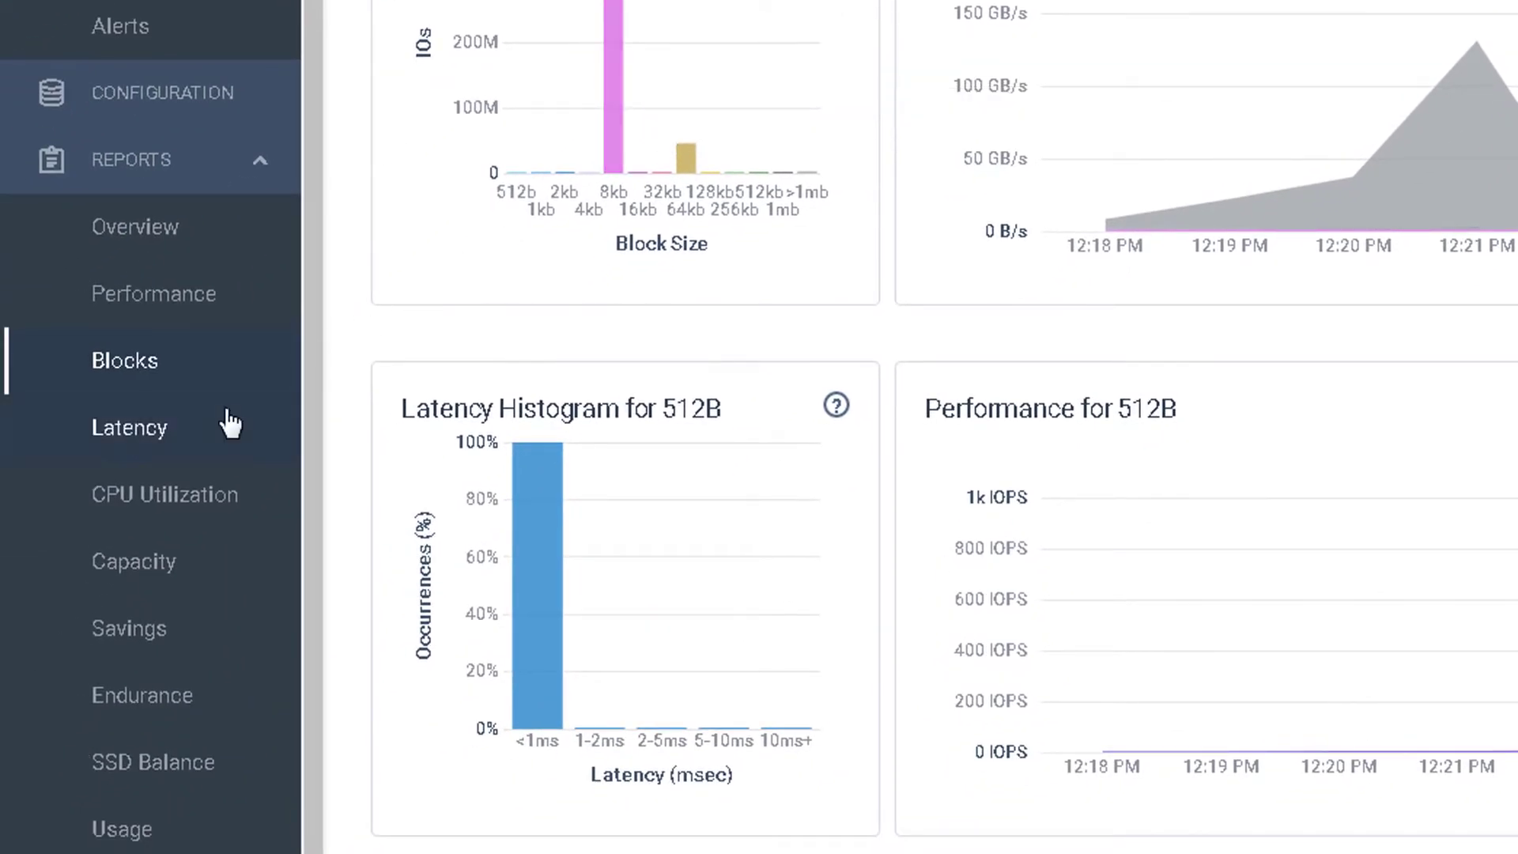
click(172, 444)
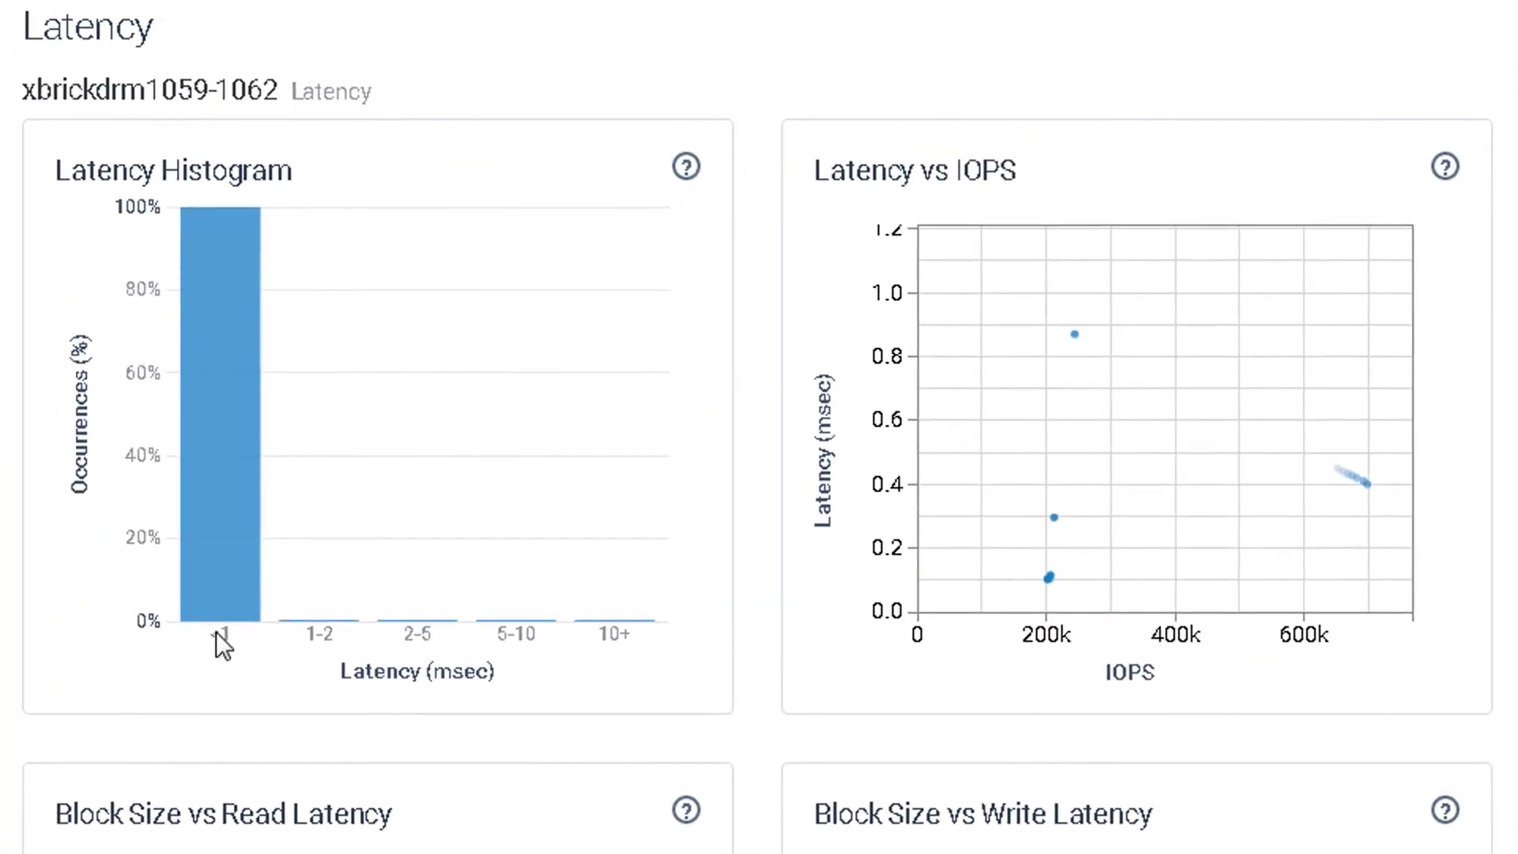
mouse_move(216, 557)
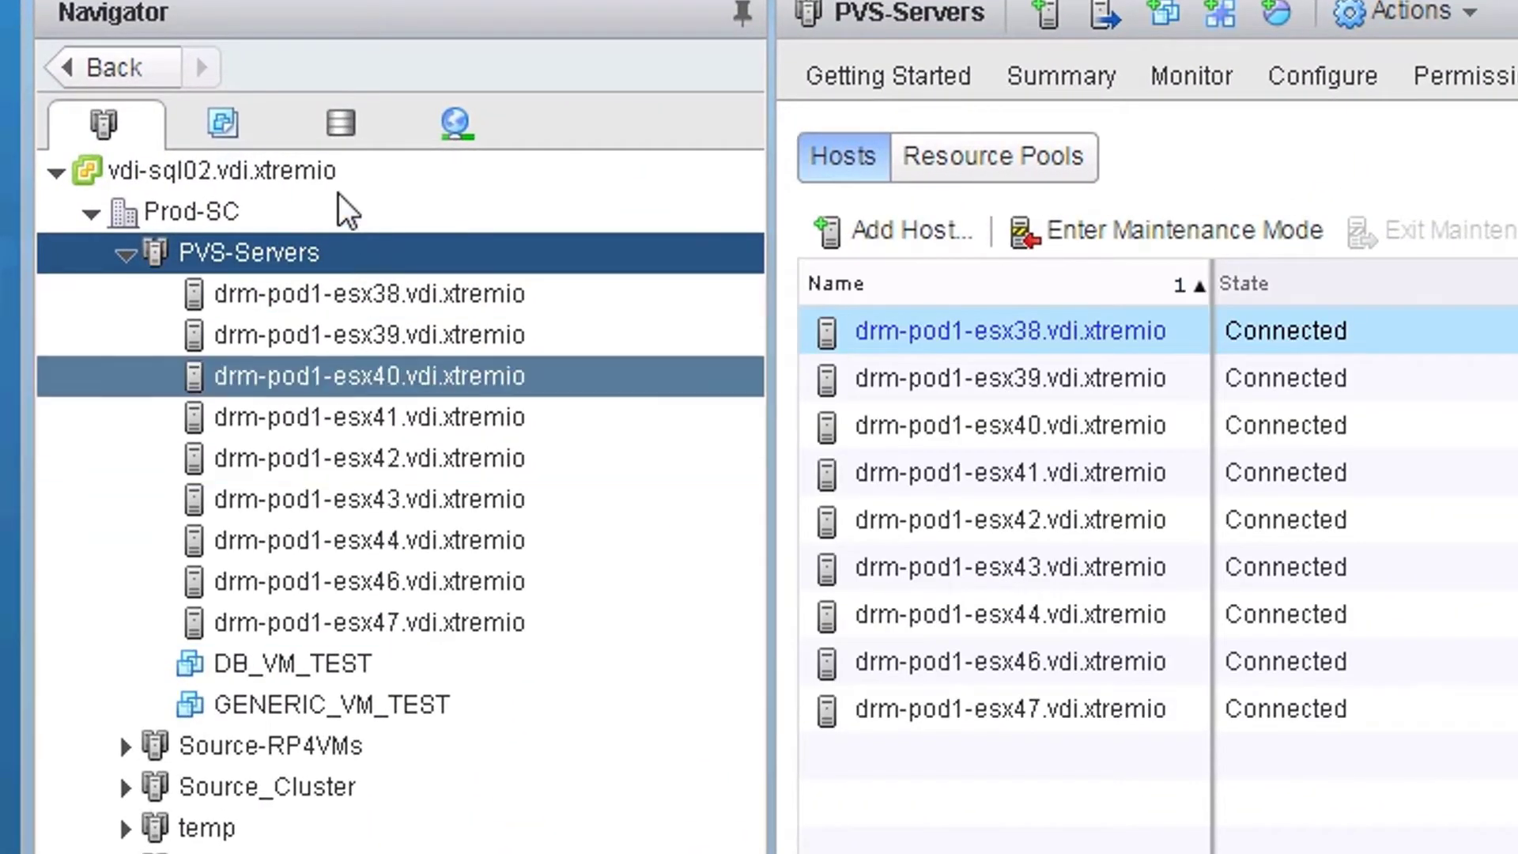
- Switch the Navigator to the Storage inventory
click(281, 128)
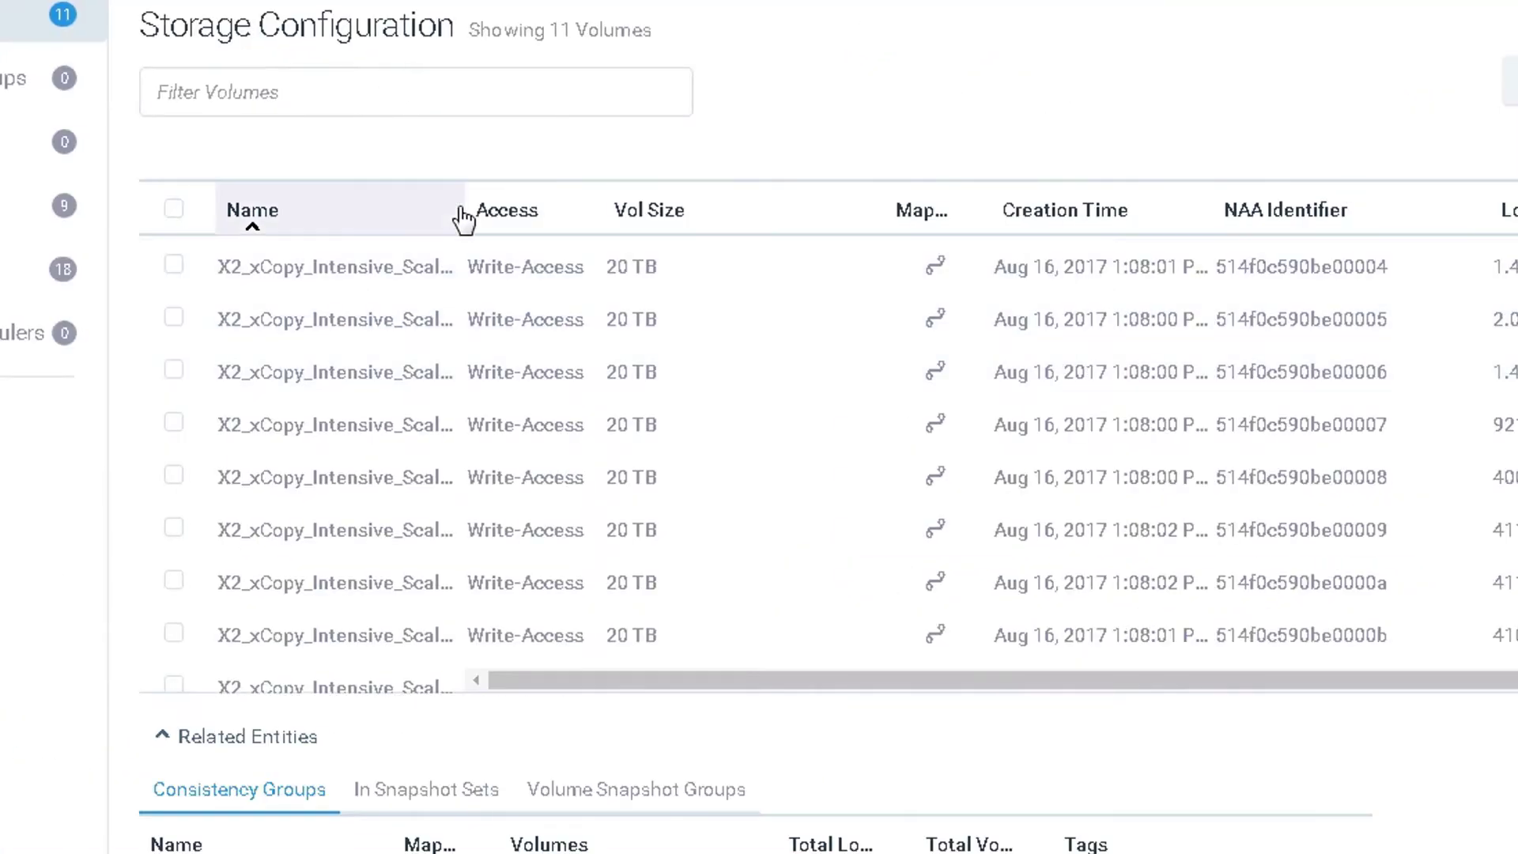
- Widen the Name column of the Storage Configuration list and scroll through the 11 volumes
drag(461, 212, 580, 245)
scroll(483, 475, down, 2)
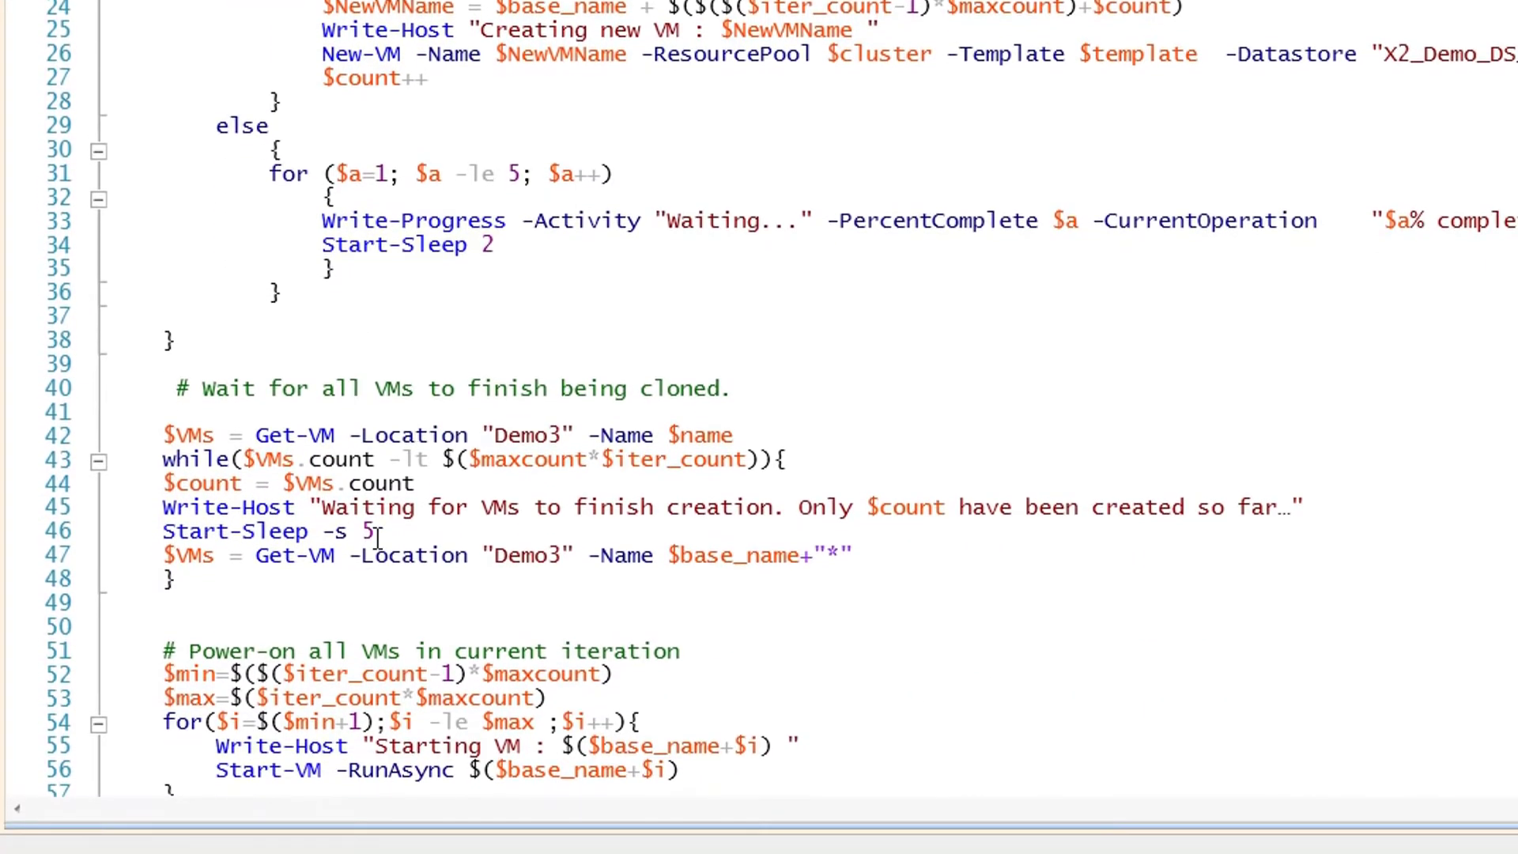
- Review CloneToDSCluster.ps1, then run it to start cloning X2_xcopy_Generic VMs into Demo3
scroll(377, 538, down, 3)
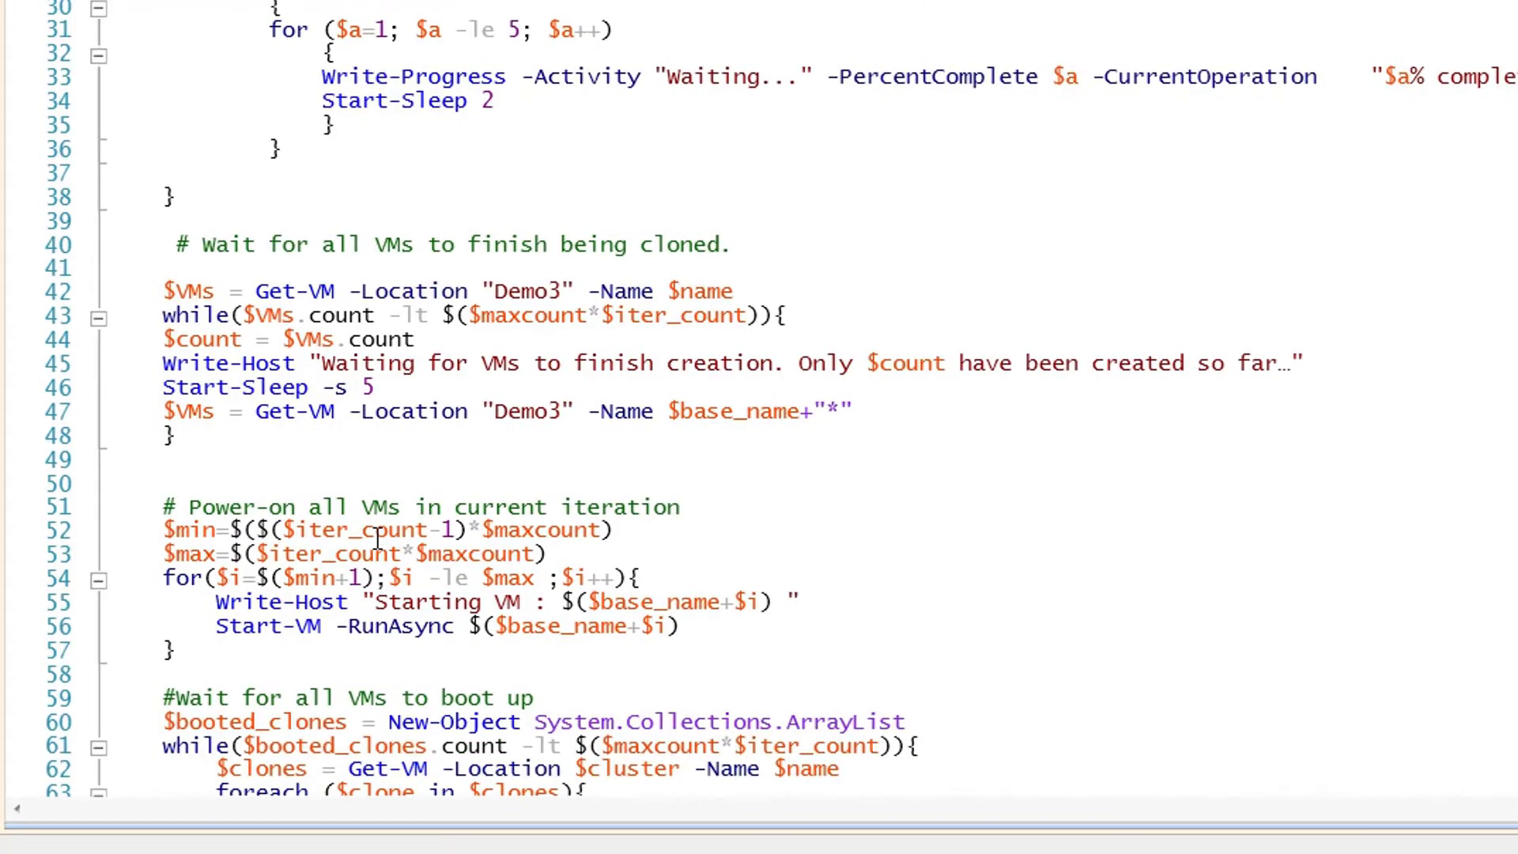
scroll(377, 540, down, 1)
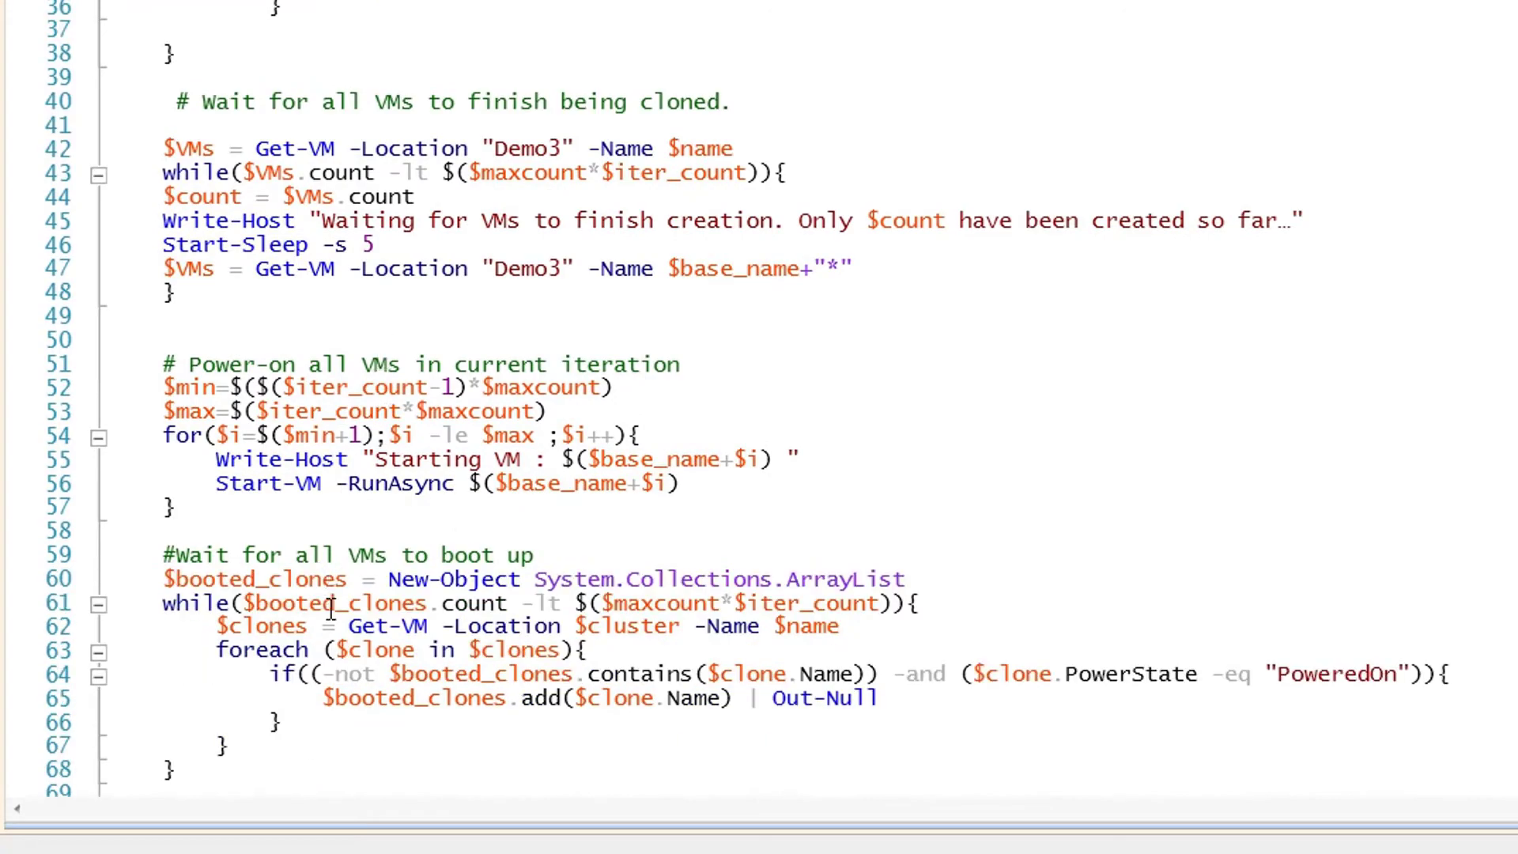
scroll(330, 609, down, 3)
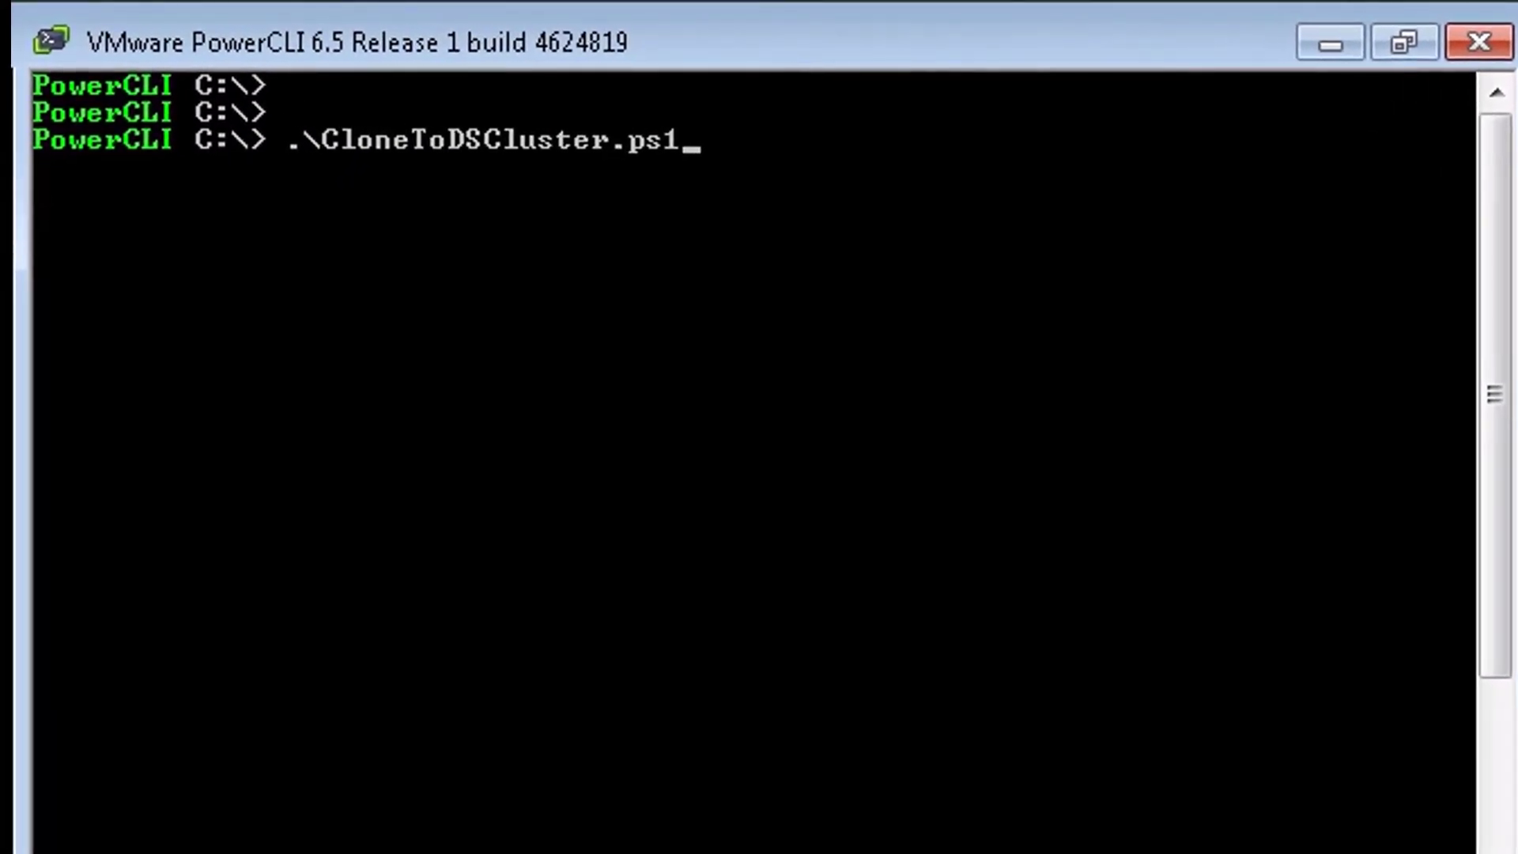
key(Return)
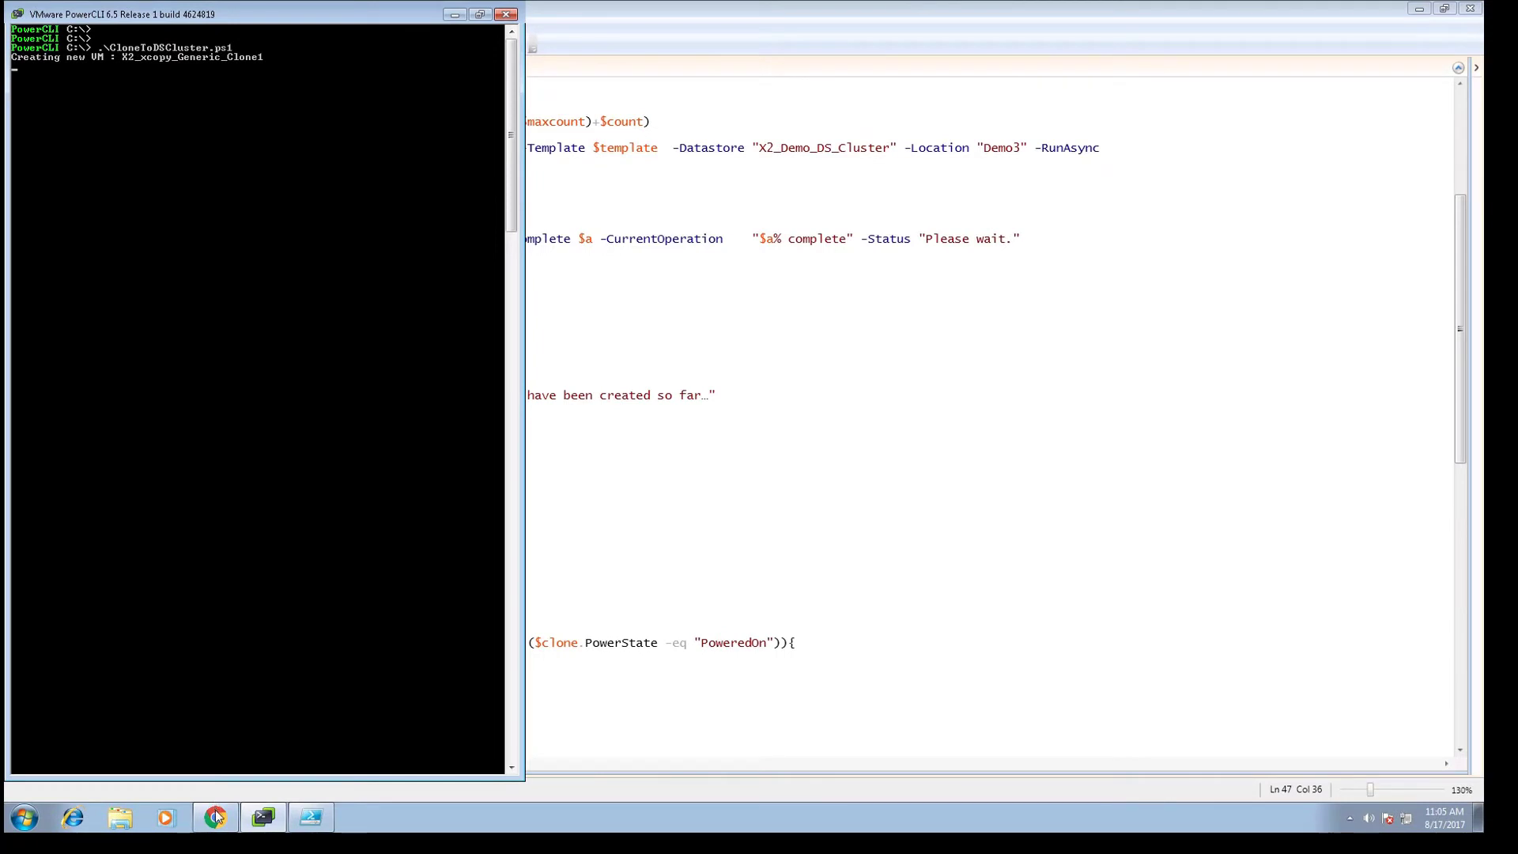
click(215, 816)
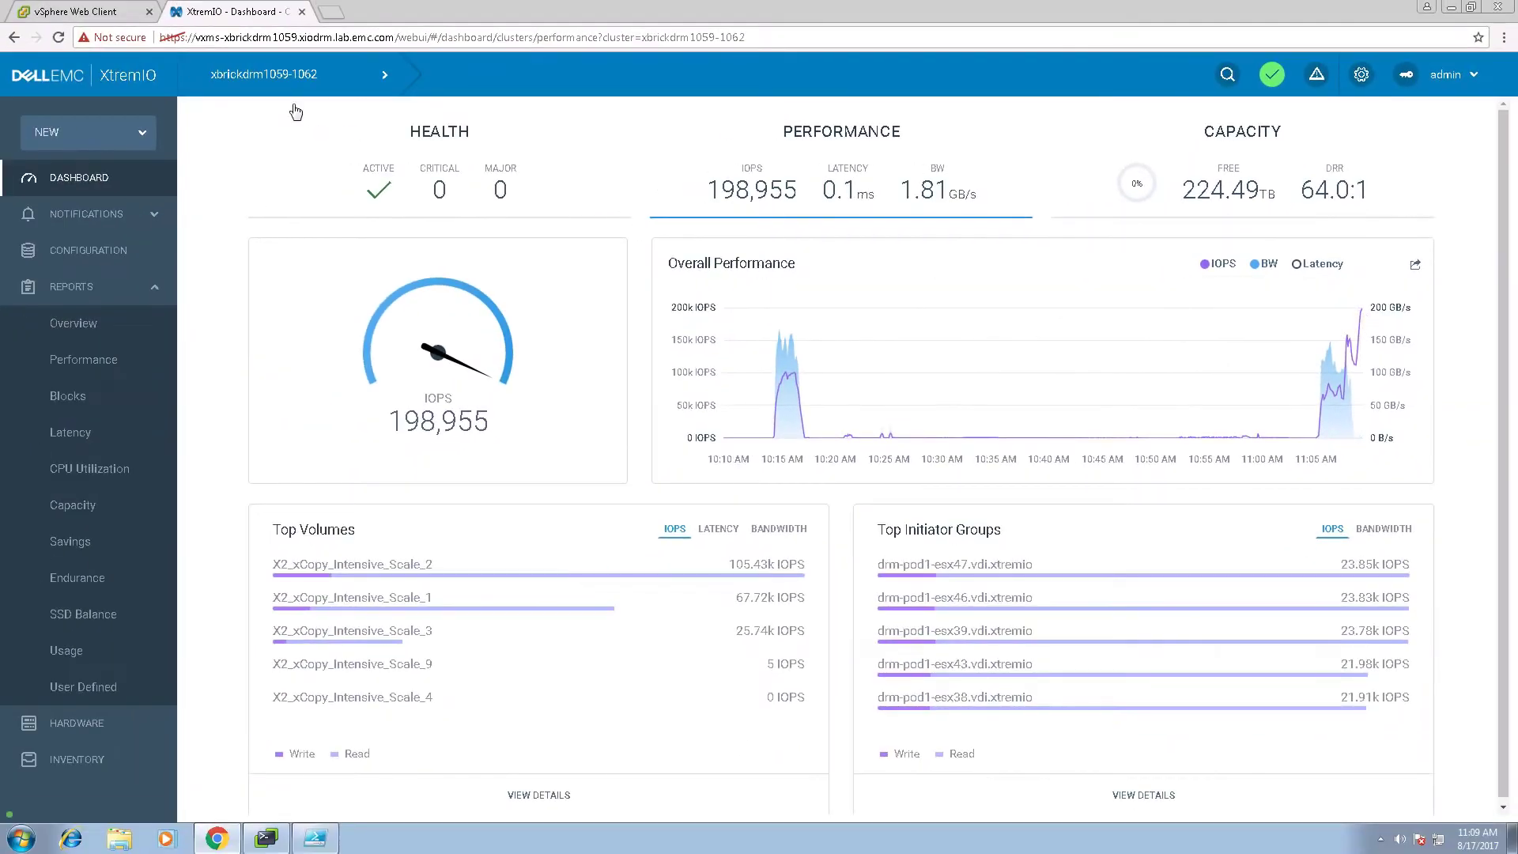
- Check the powered-on Demo3 clones from the top of the list and their Recent Tasks
click(115, 14)
scroll(565, 396, up, 6)
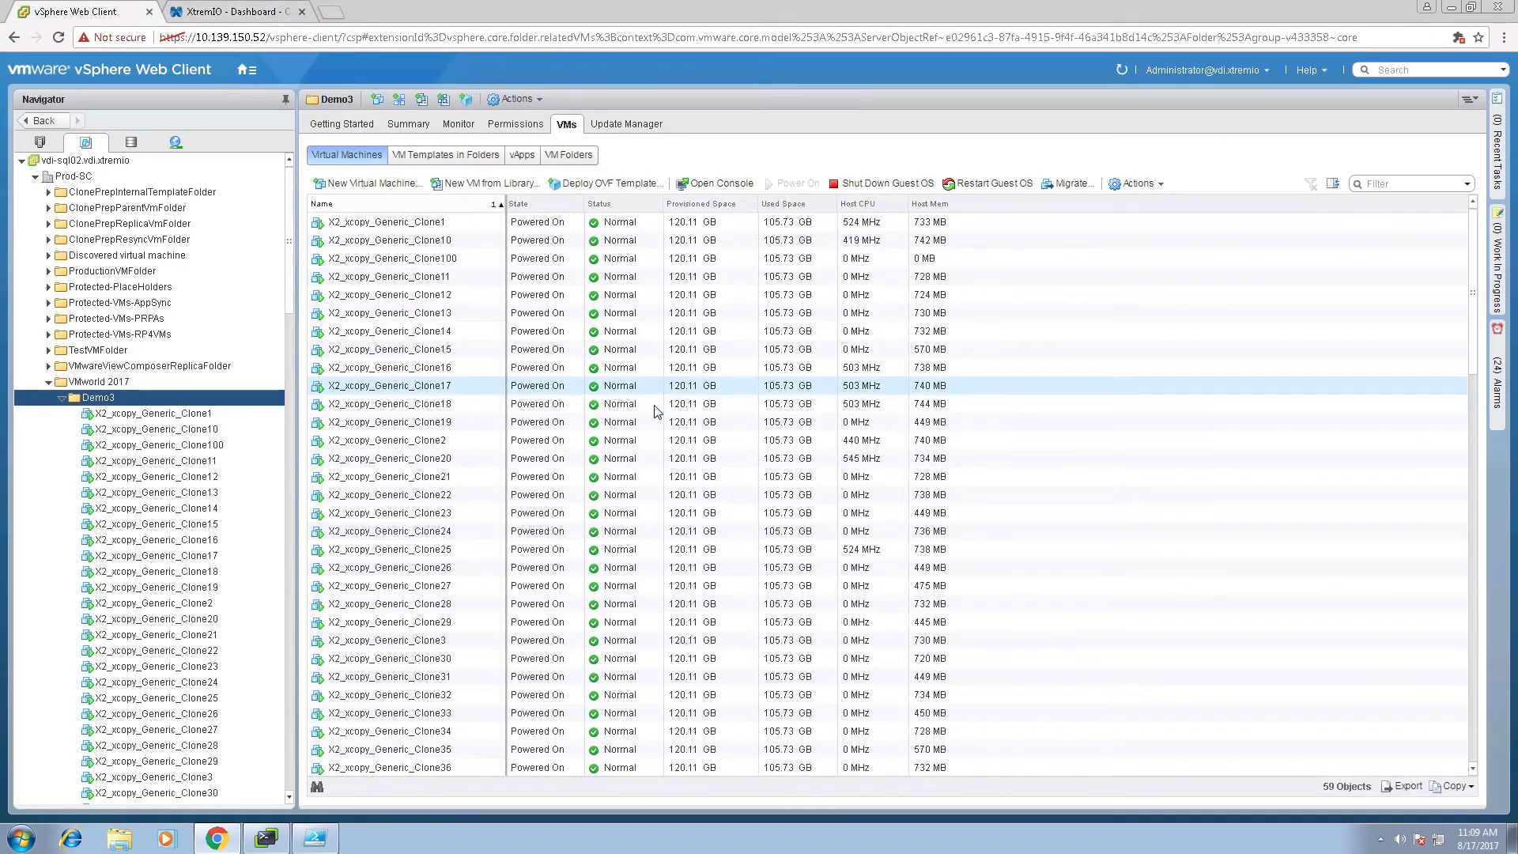
click(1508, 188)
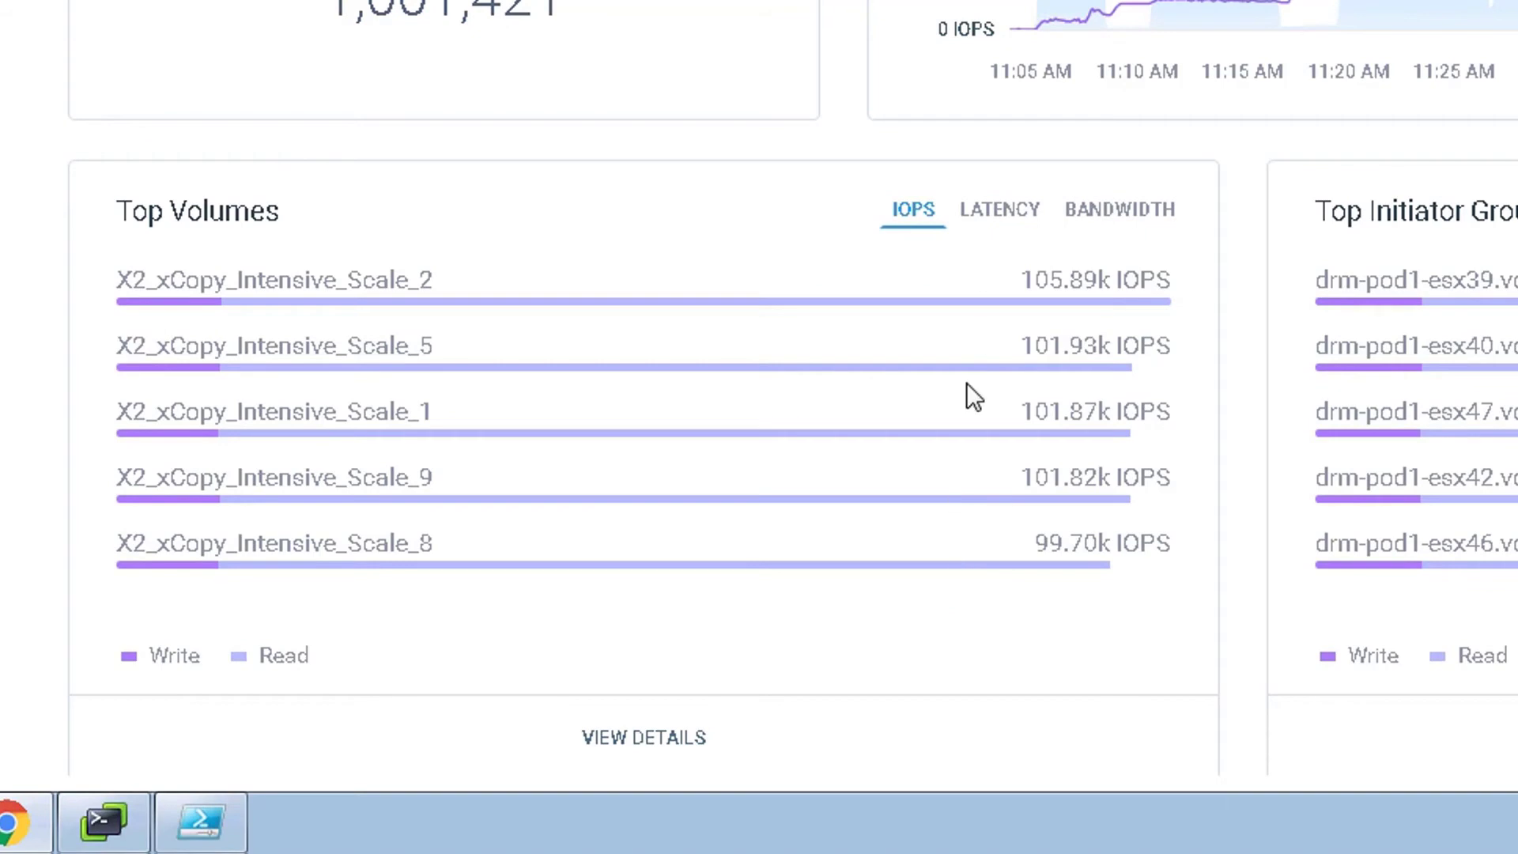
- Switch Top Volumes to LATENCY while the dashboard climbs toward 1.6M IOPS at 0.72 ms
click(1002, 221)
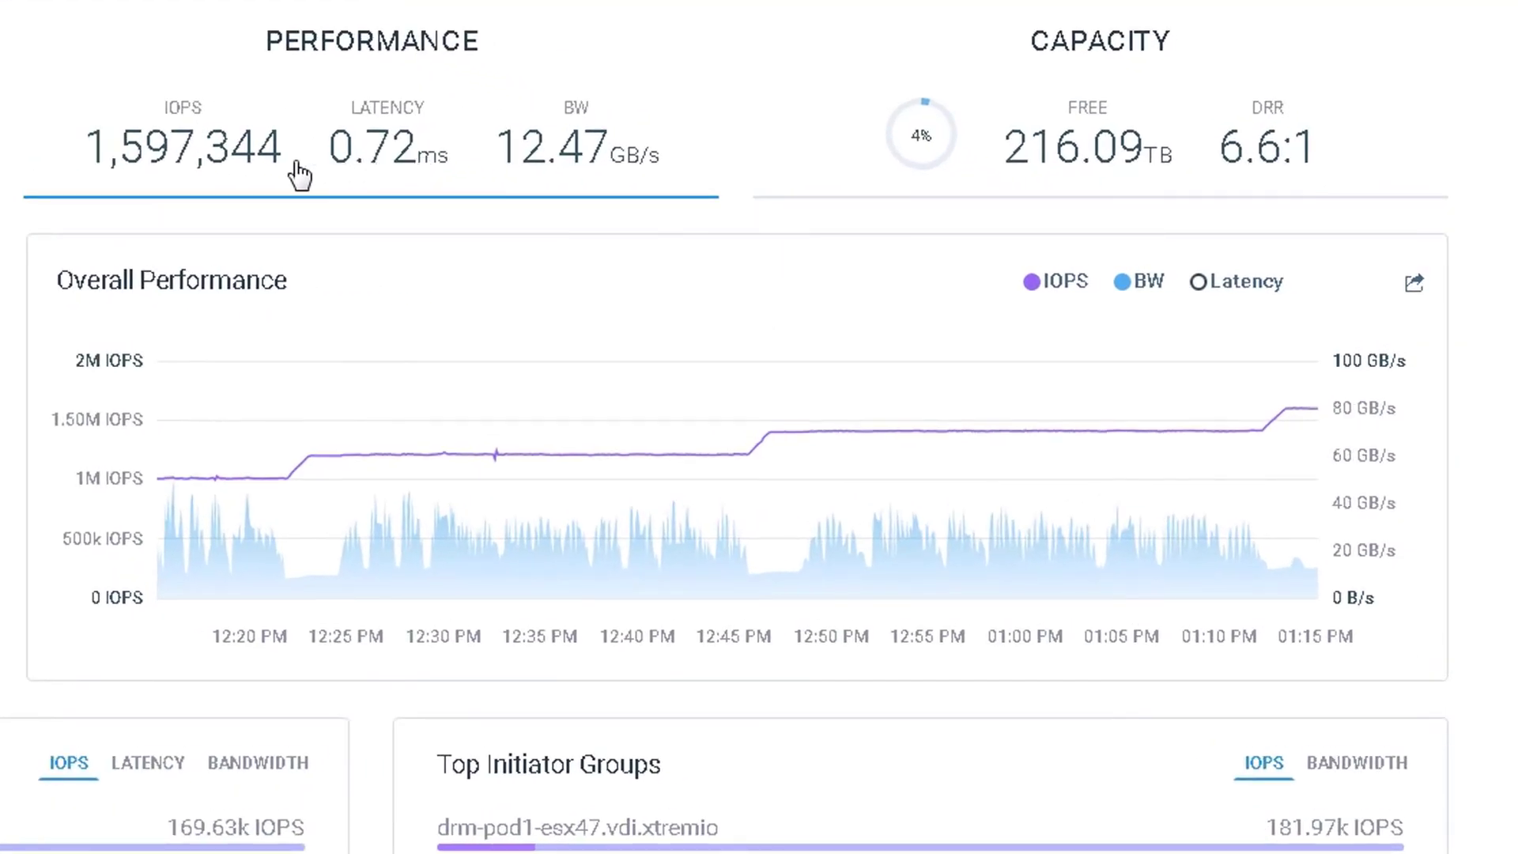
- Show Top Volumes by latency (~0.7 ms) and Top Initiator Groups by bandwidth, then IOPS (~180K per host)
mouse_move(1301, 413)
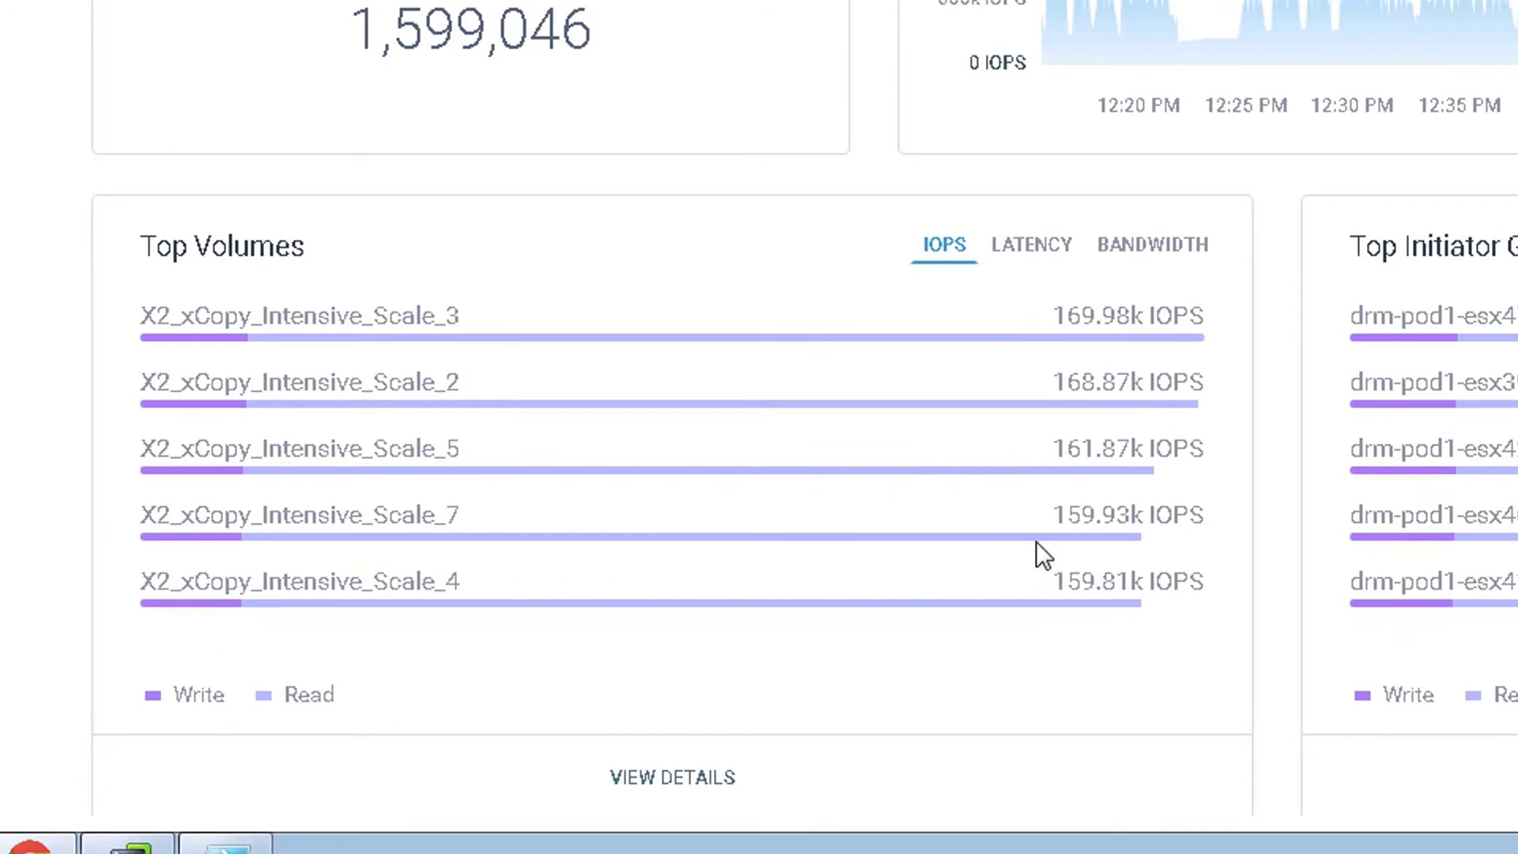
click(1016, 257)
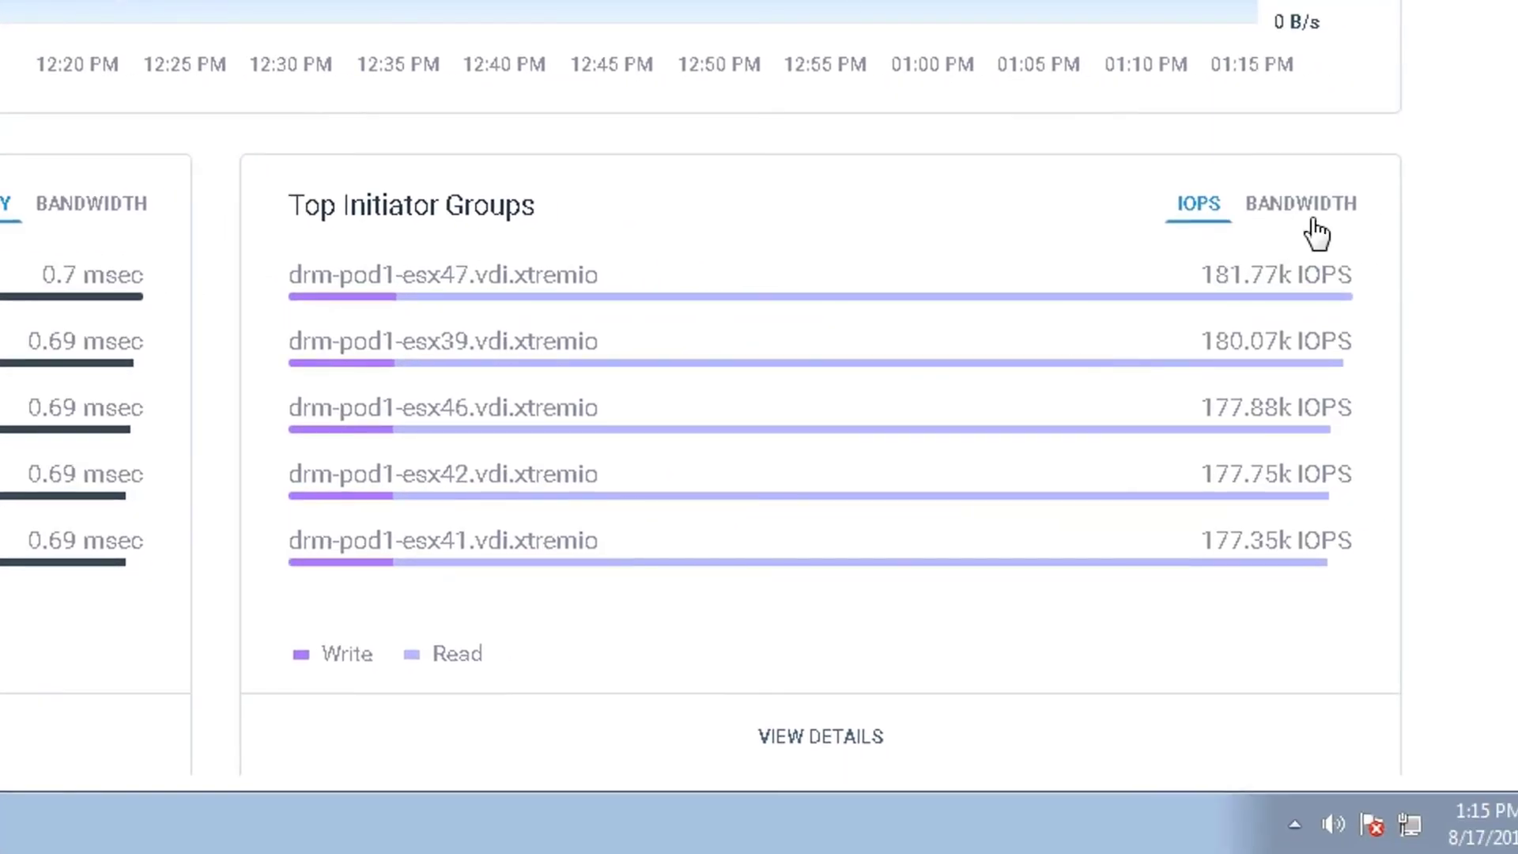
click(1310, 223)
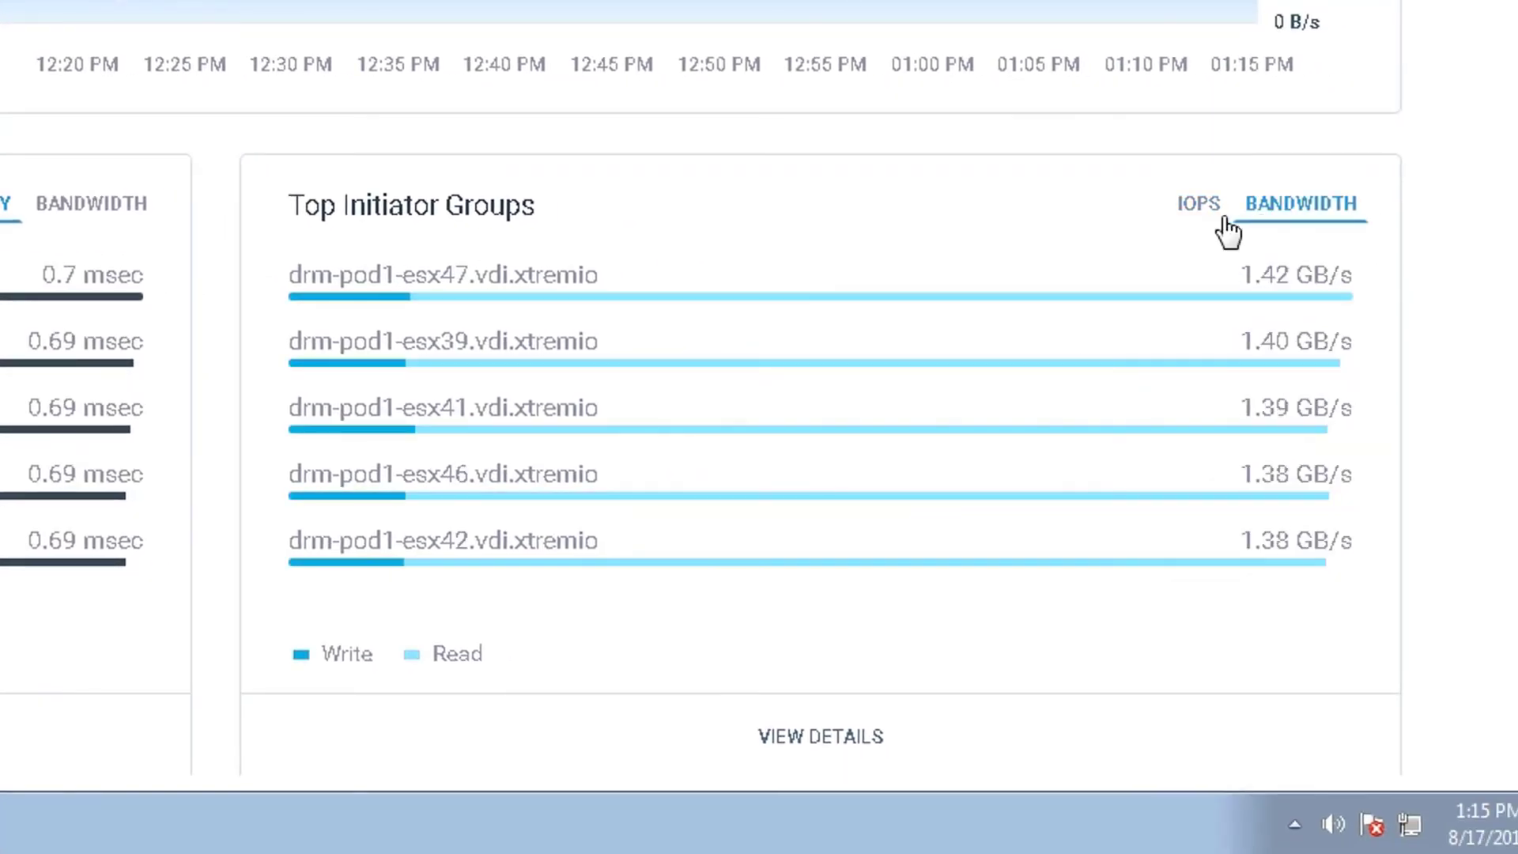
click(1210, 223)
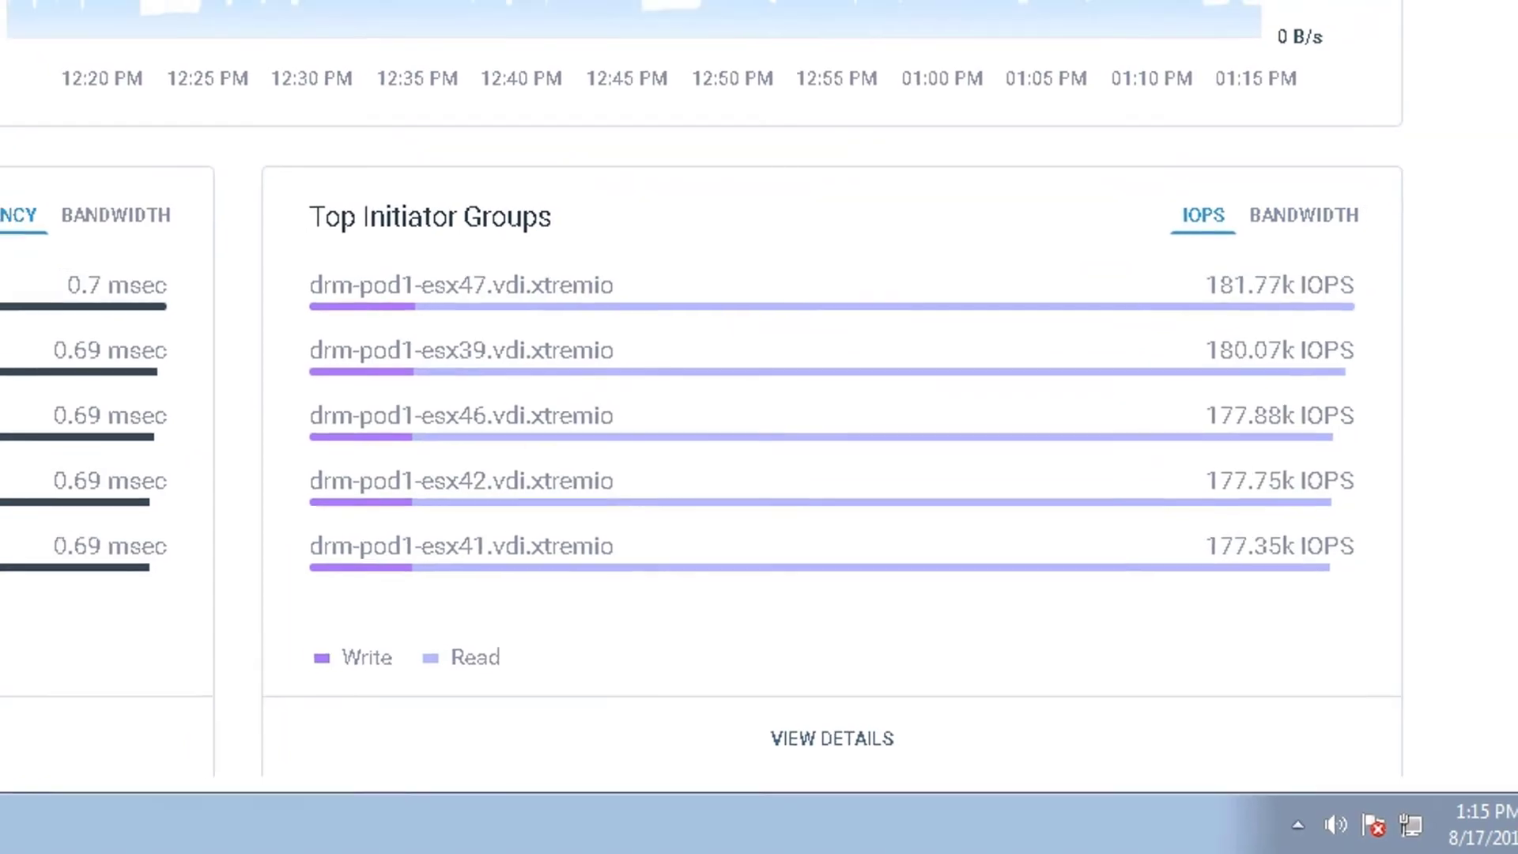